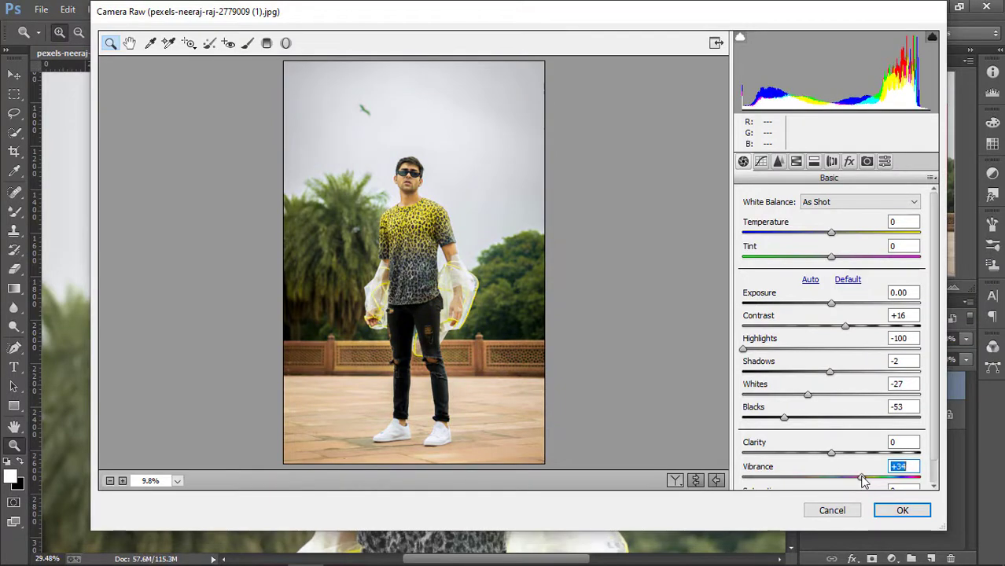
- In the HSL adjustments, set Oranges luminance to -20, Reds saturation to +47 and Oranges saturation to +22
left_click(796, 161)
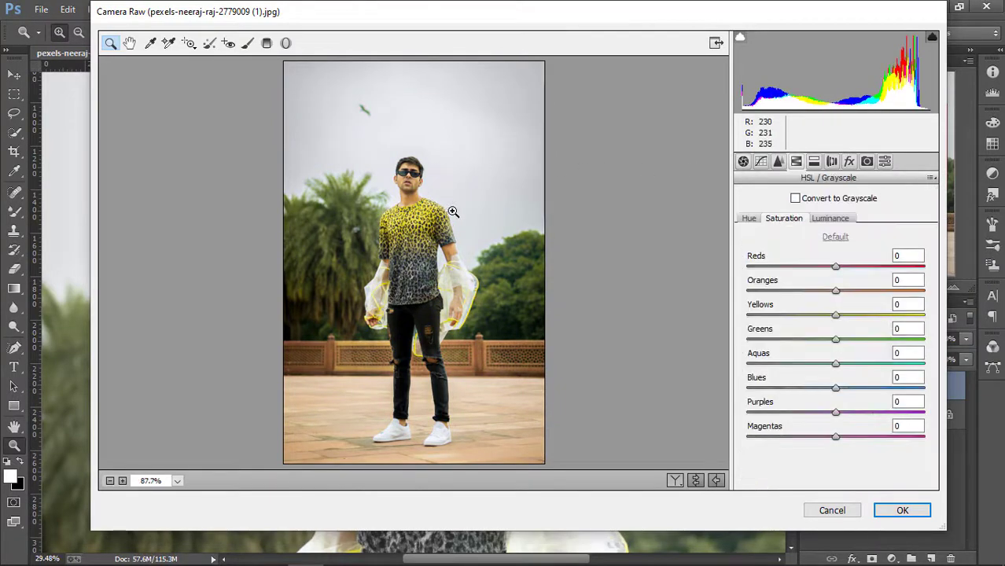
right_click(351, 124)
left_click(358, 216)
left_click_drag(370, 142, 449, 230)
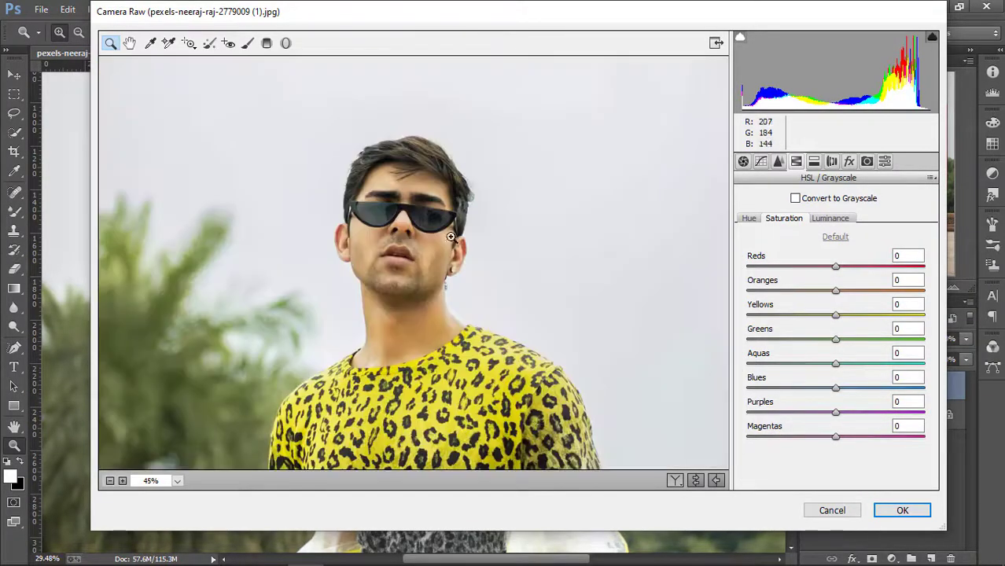
left_click(826, 221)
left_click_drag(839, 290, 819, 291)
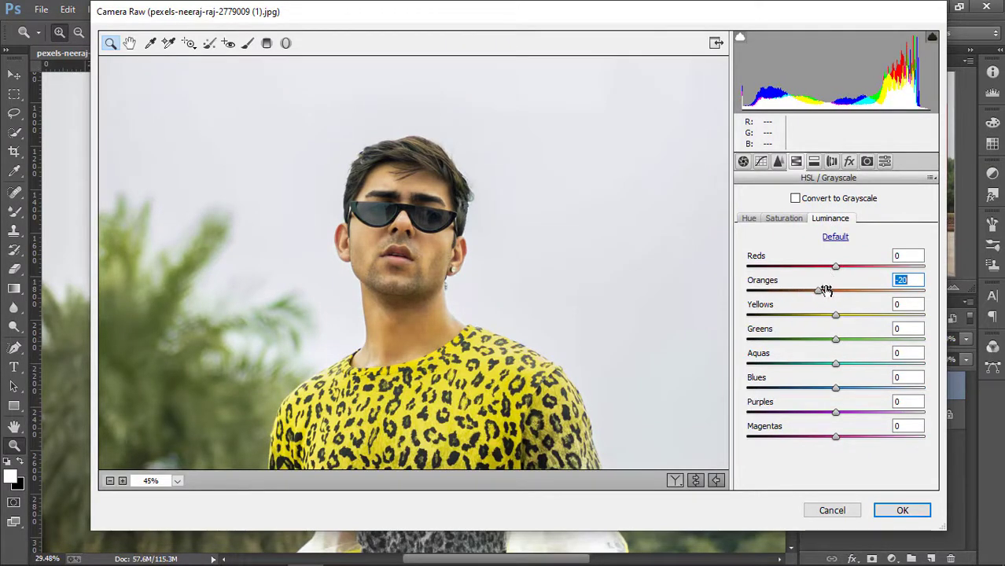
left_click(786, 218)
left_click_drag(835, 266, 842, 267)
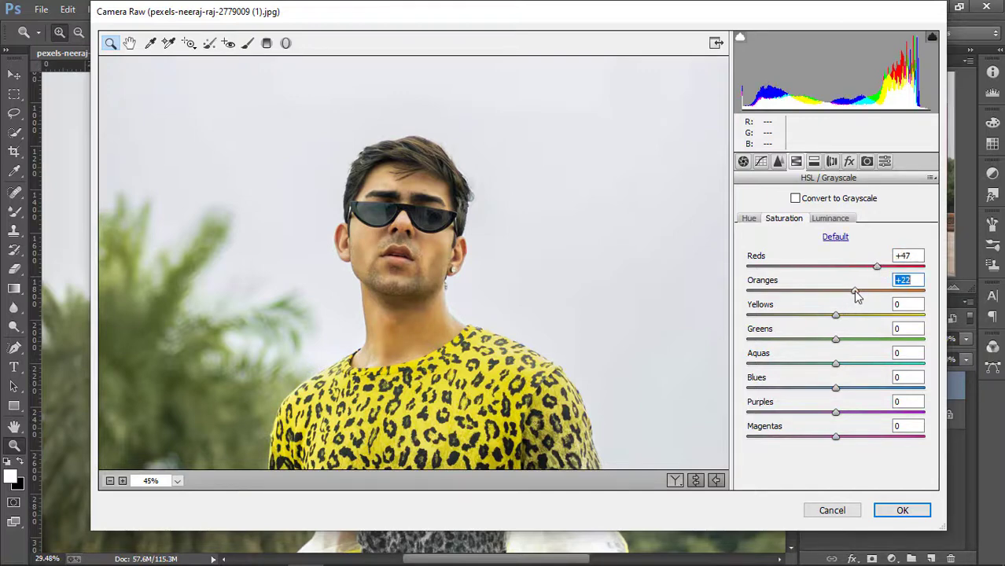
- Shift the hue of the Greens to +100 in the HSL adjustments
left_click(749, 220)
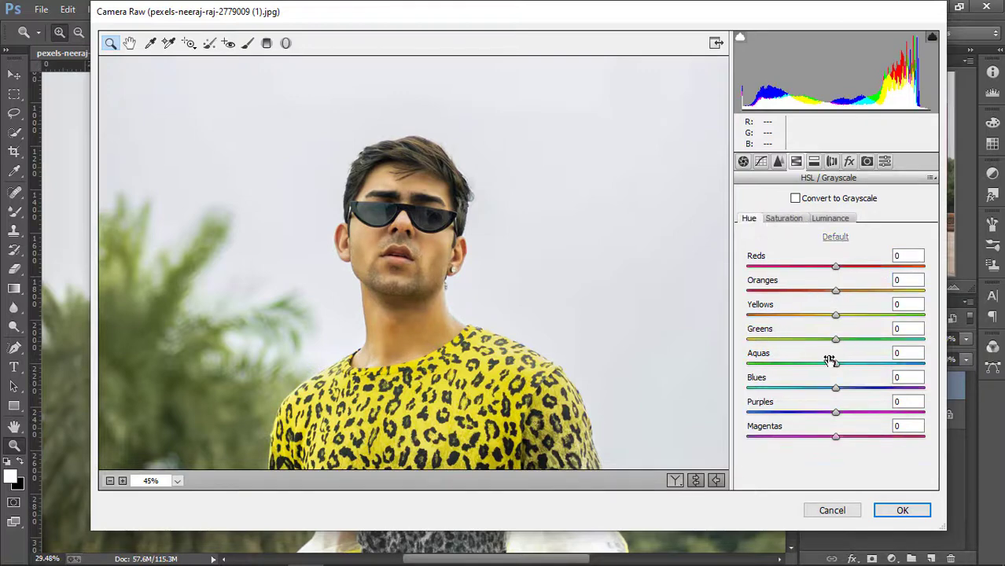
left_click_drag(835, 339, 923, 339)
right_click(520, 268)
left_click(544, 352)
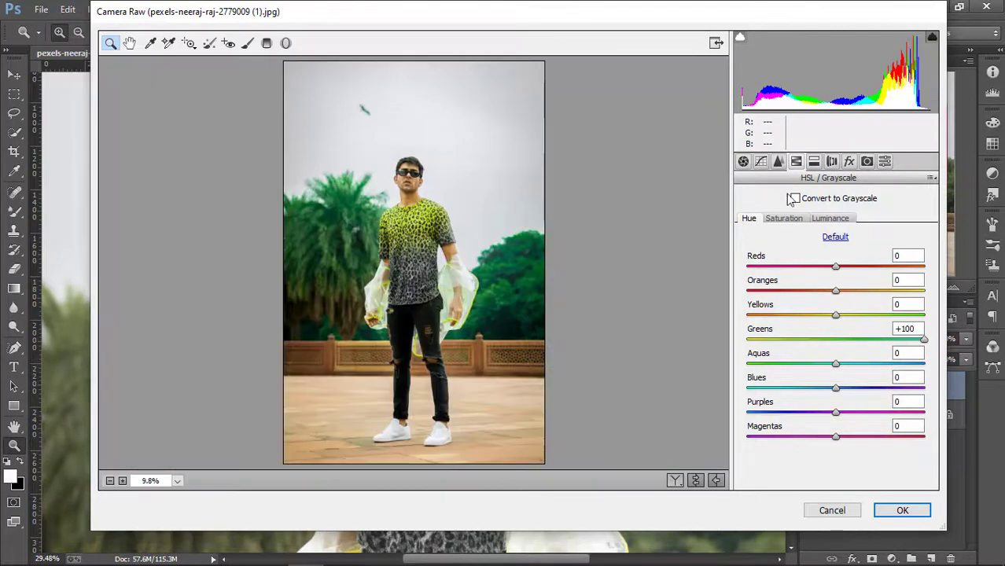
- Set the HSL saturation of the Greens to -23 and of the Blues to +100
left_click(783, 219)
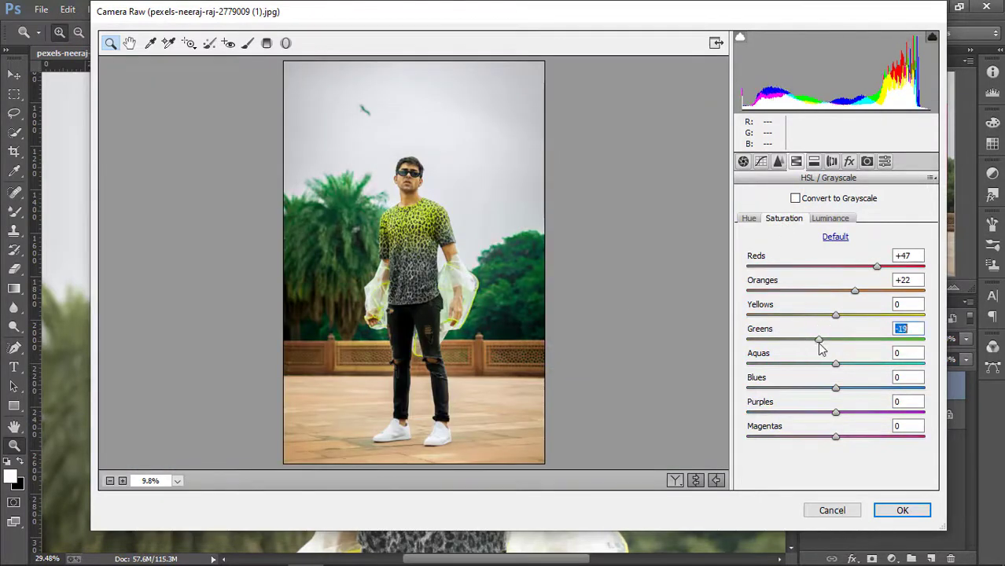
left_click_drag(847, 388, 953, 391)
left_click_drag(424, 175, 482, 253)
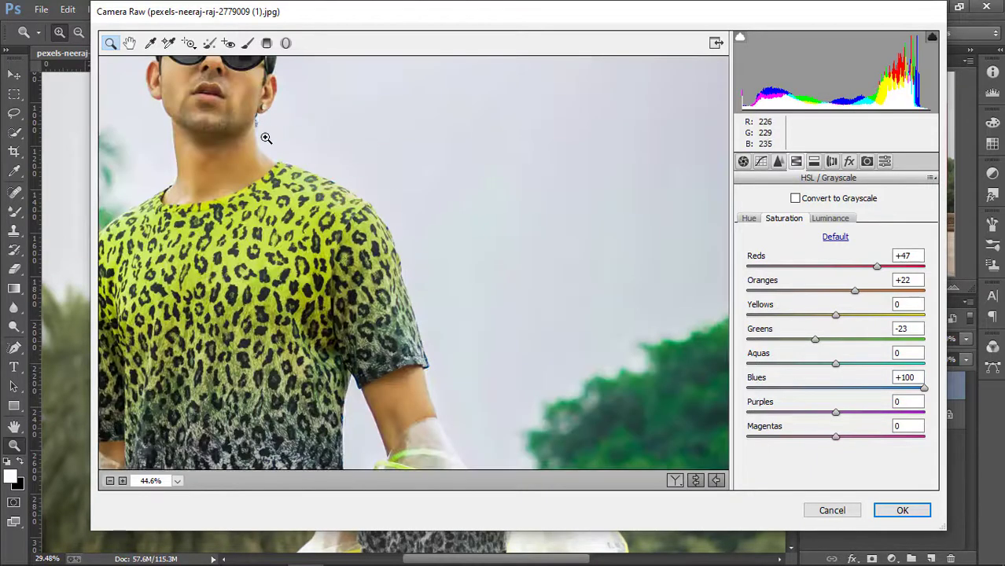
right_click(265, 139)
left_click(302, 228)
left_click_drag(373, 134, 487, 232)
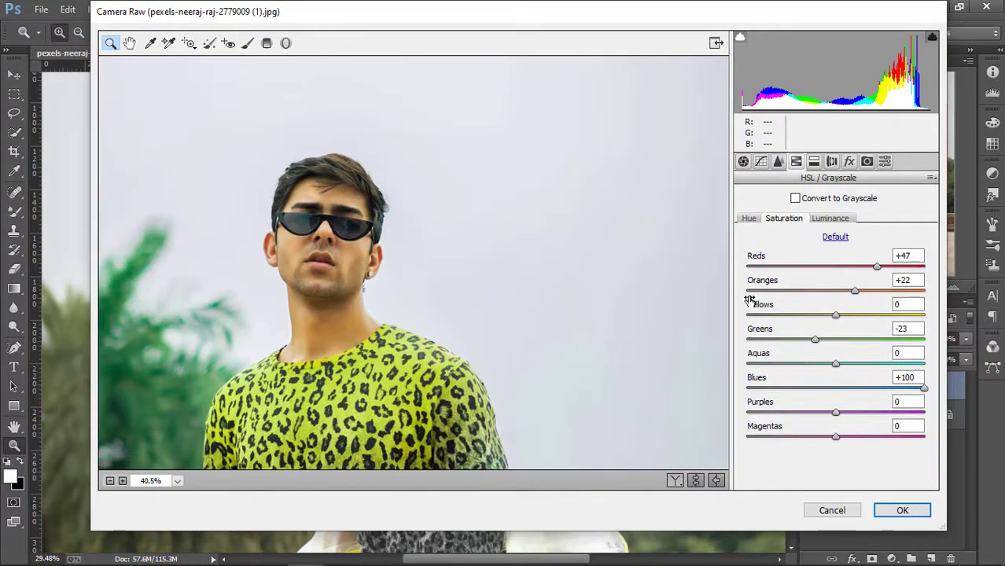
- Shift the hue of the Blues to -100 in the HSL adjustments
left_click(749, 220)
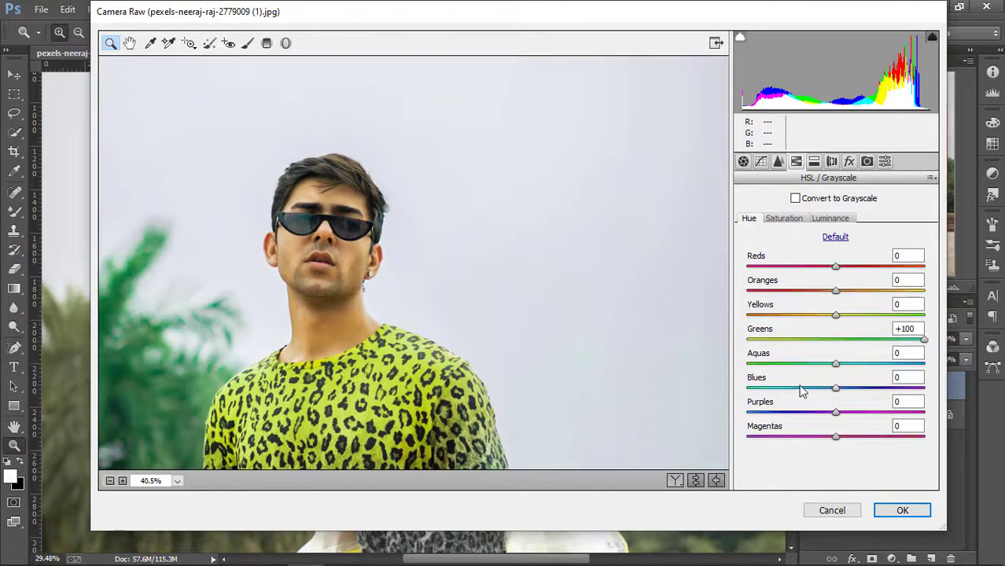
left_click_drag(801, 390, 747, 388)
right_click(405, 231)
left_click(460, 308)
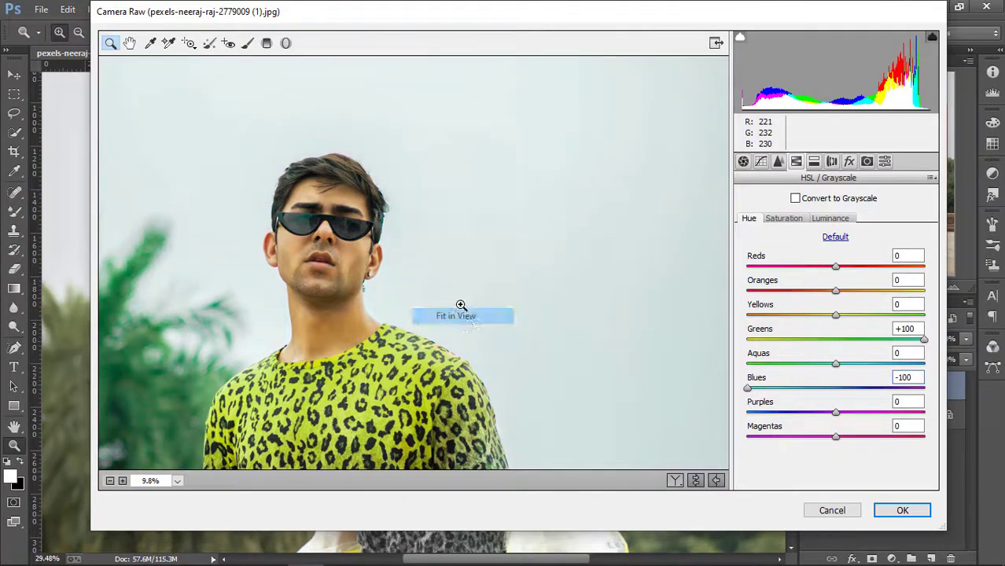
left_click(389, 135)
- Tint the highlights with Split Toning, using hue 52 and saturation 15
left_click(814, 161)
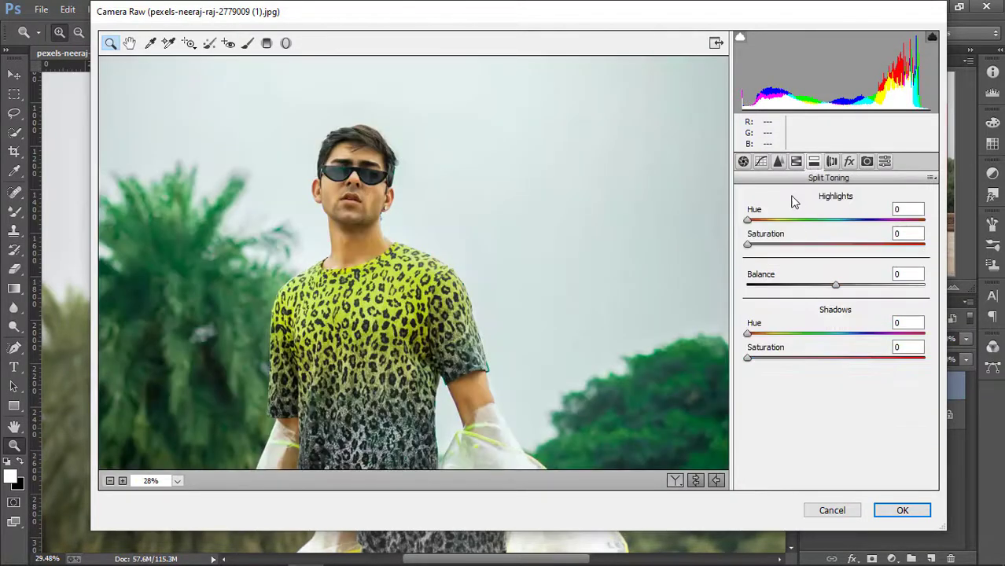
left_click(770, 245)
left_click_drag(765, 219, 776, 253)
right_click(253, 178)
left_click(327, 262)
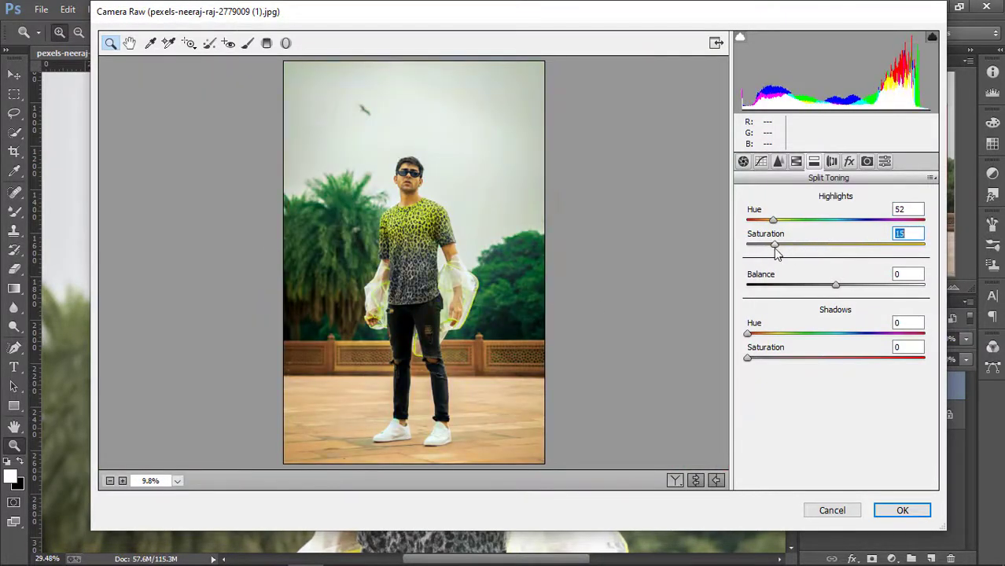
- Tint the Split Toning shadows cyan-blue with hue about 192 and a low saturation, and apply the Camera Raw adjustments
left_click(774, 358)
left_click_drag(770, 333, 841, 336)
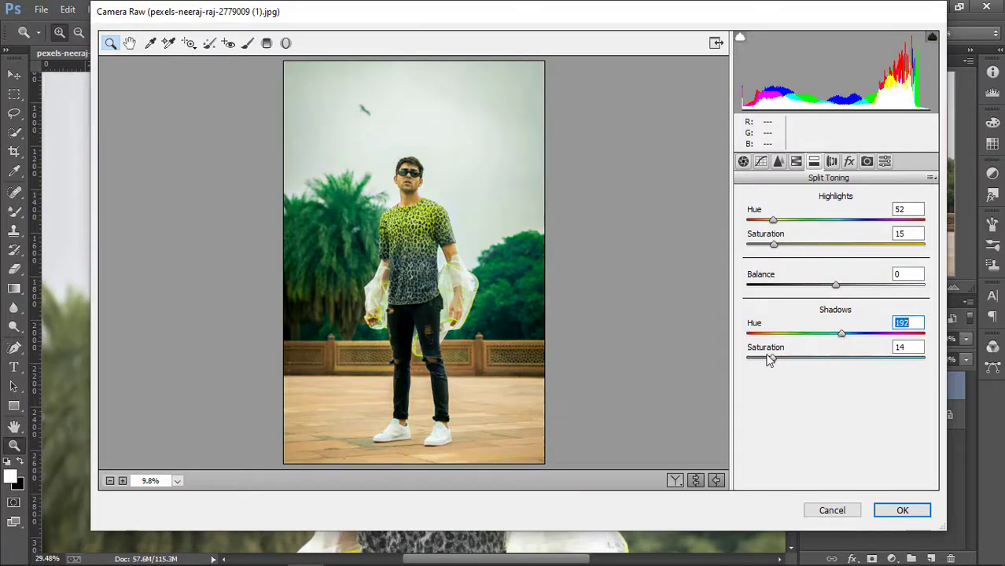
left_click_drag(769, 359, 761, 360)
left_click(914, 515)
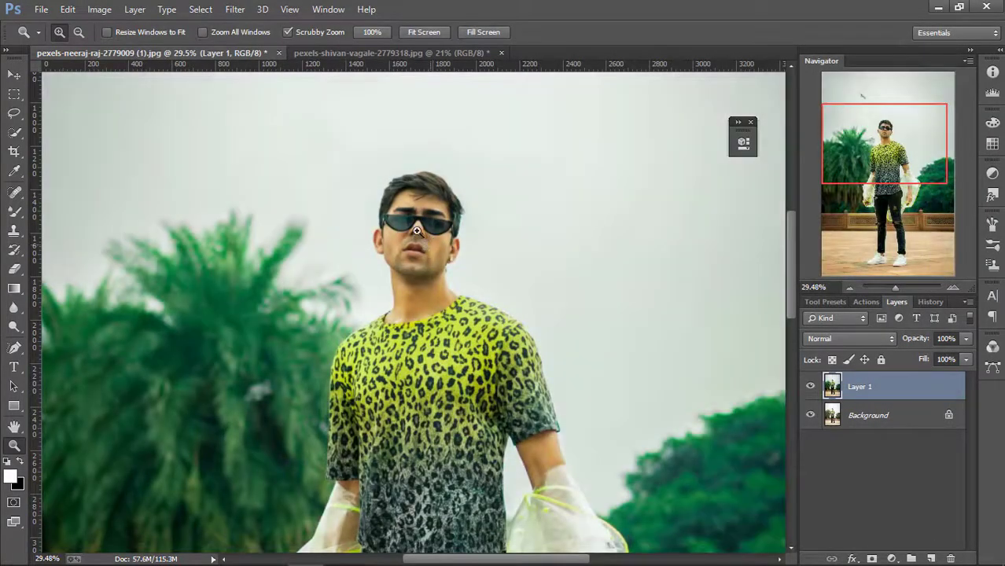
- Duplicate Layer 1 twice to get two working copies above it
left_click_drag(418, 232, 521, 346)
right_click(459, 336)
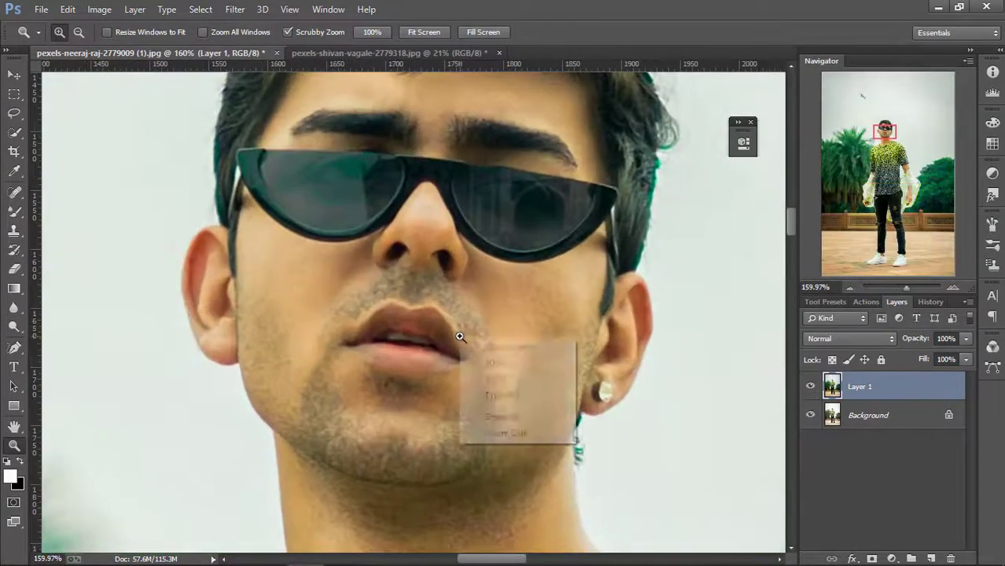
left_click(489, 346)
left_click_drag(406, 186, 409, 268)
key("ctrl+j")
key("ctrl+j")
left_click(234, 8)
mouse_move(421, 339)
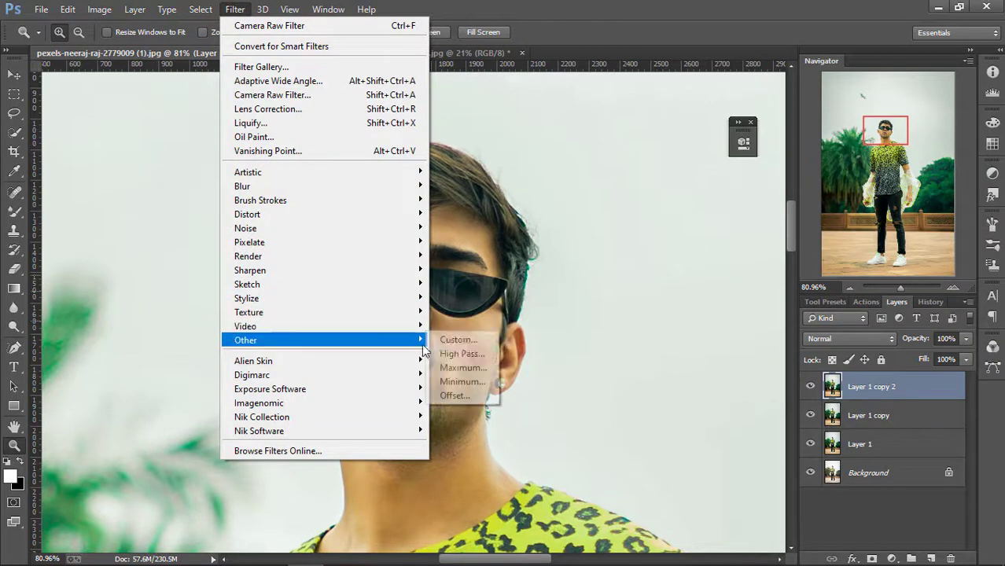
left_click(461, 367)
left_click(583, 141)
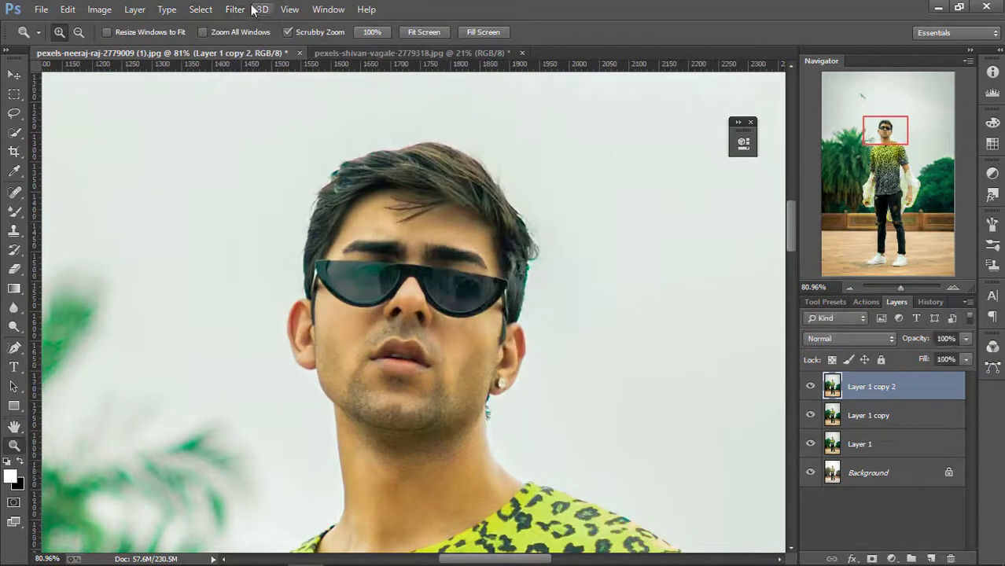
- Apply a High Pass filter with a 1.0 pixel radius to Layer 1 copy 2 and change its blend mode so it sharpens the photo
left_click(238, 9)
mouse_move(391, 340)
left_click(459, 353)
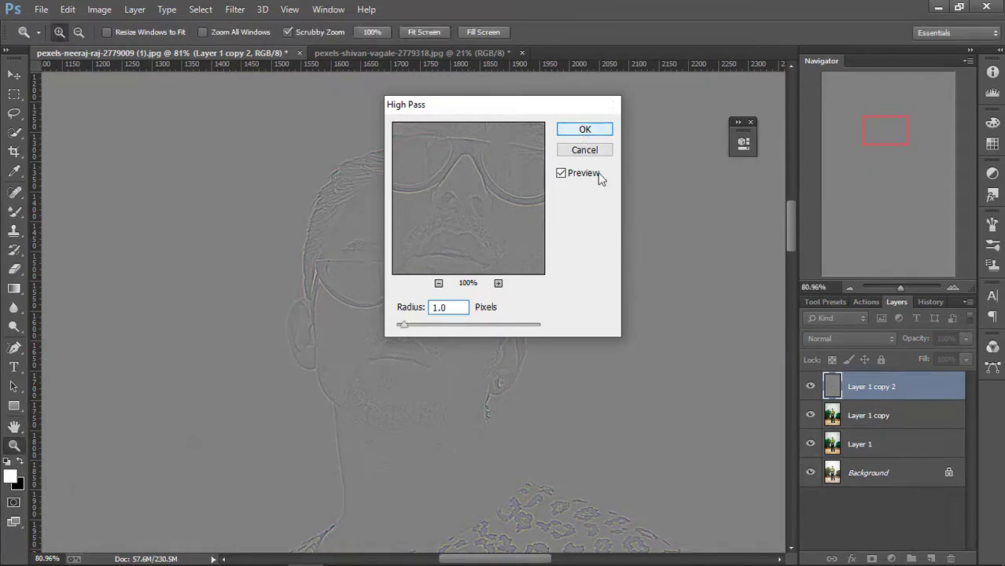
left_click(585, 129)
left_click(851, 339)
left_click(853, 226)
- Apply a Gaussian Blur with a 1.5 pixel radius to Layer 1 copy
left_click(891, 417)
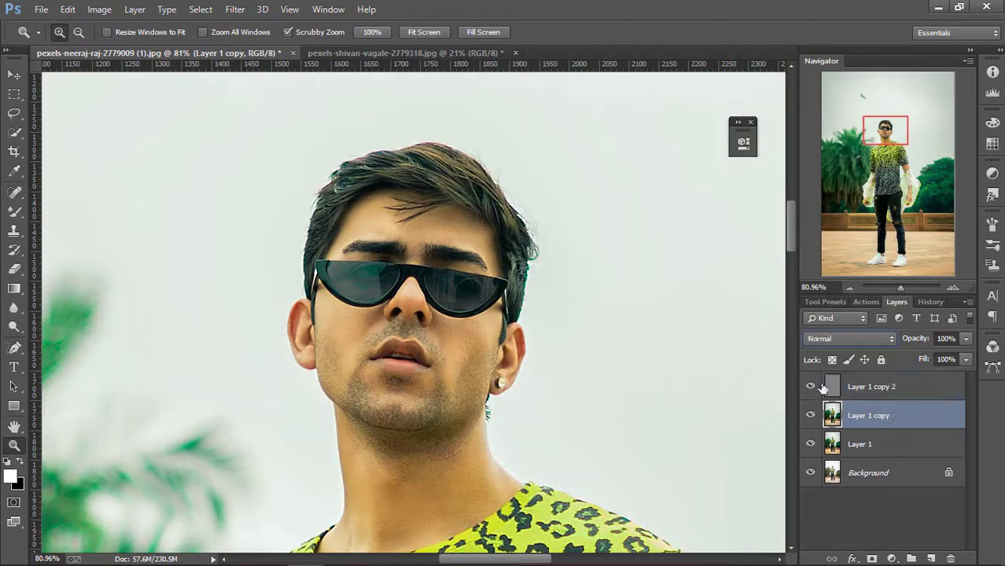
left_click_drag(466, 249, 472, 249)
left_click(235, 9)
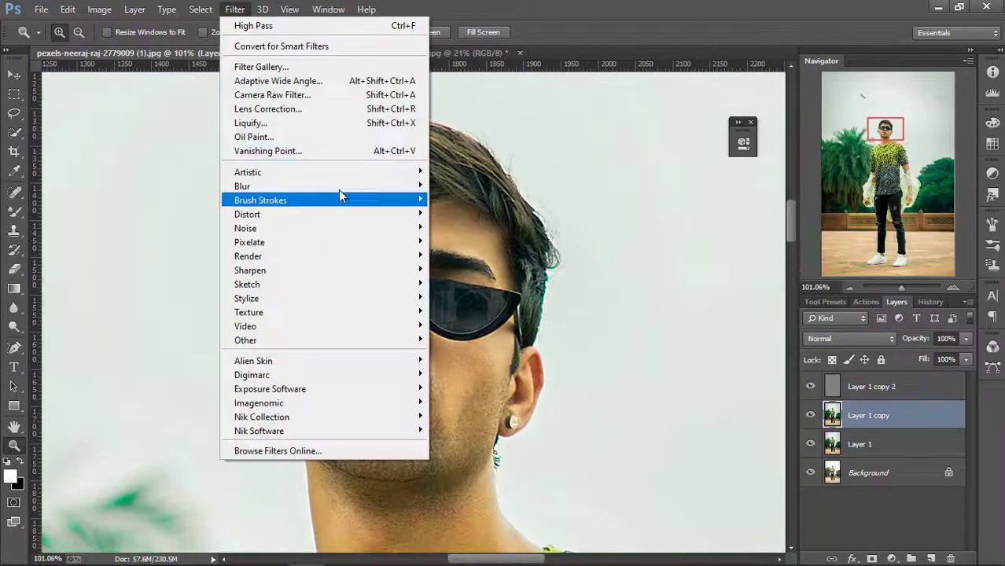
mouse_move(346, 185)
left_click(465, 290)
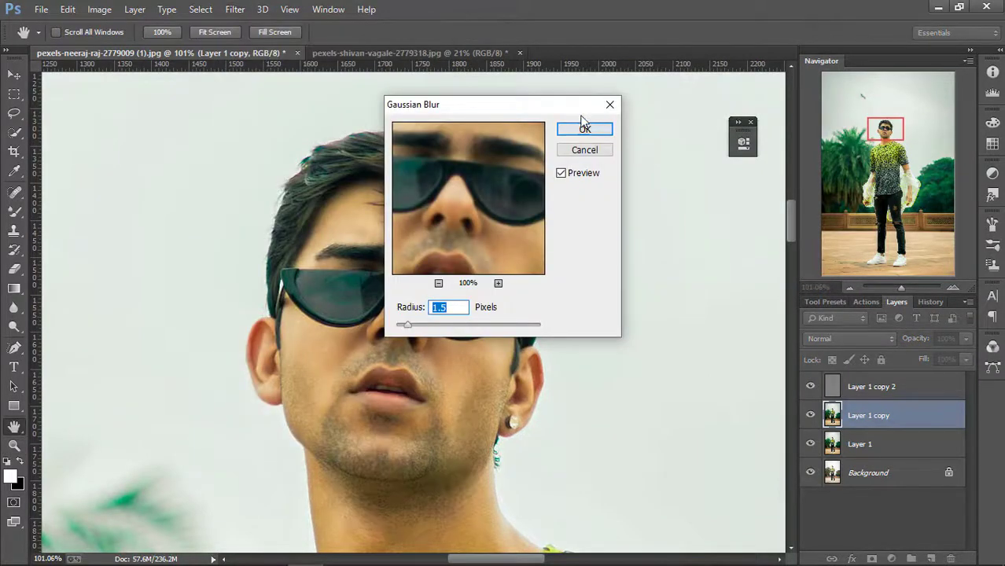
left_click(584, 128)
- Smooth the forehead skin above the eyebrows on Layer 1 copy with the Mixer Brush at size 35
key("z")
left_click_drag(417, 226, 433, 278)
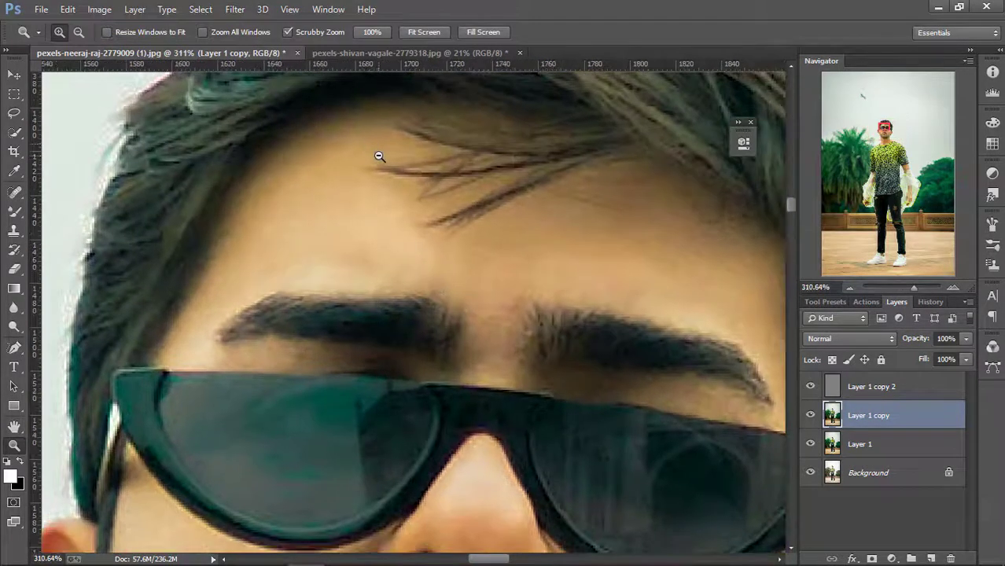
key("b")
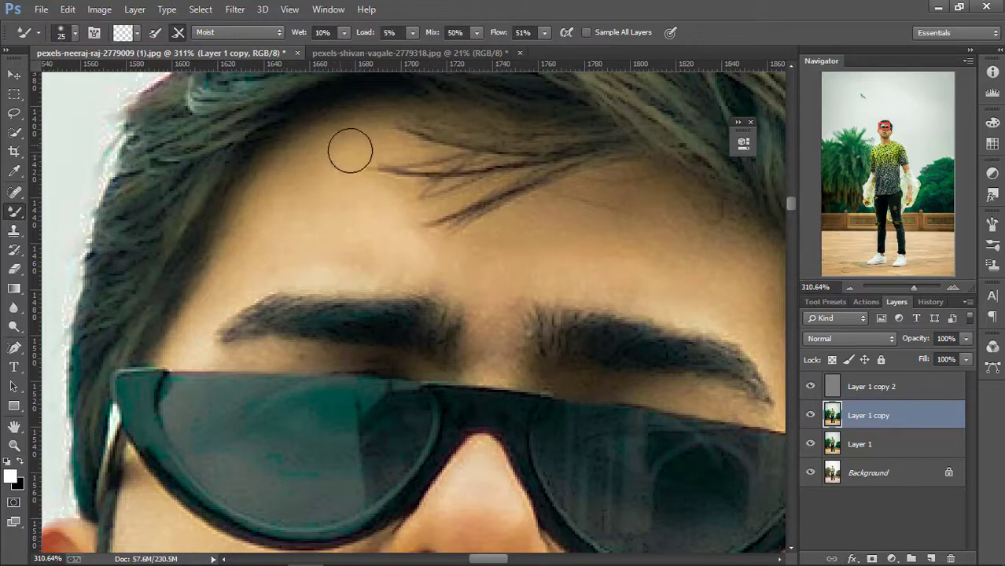
key("bracketright")
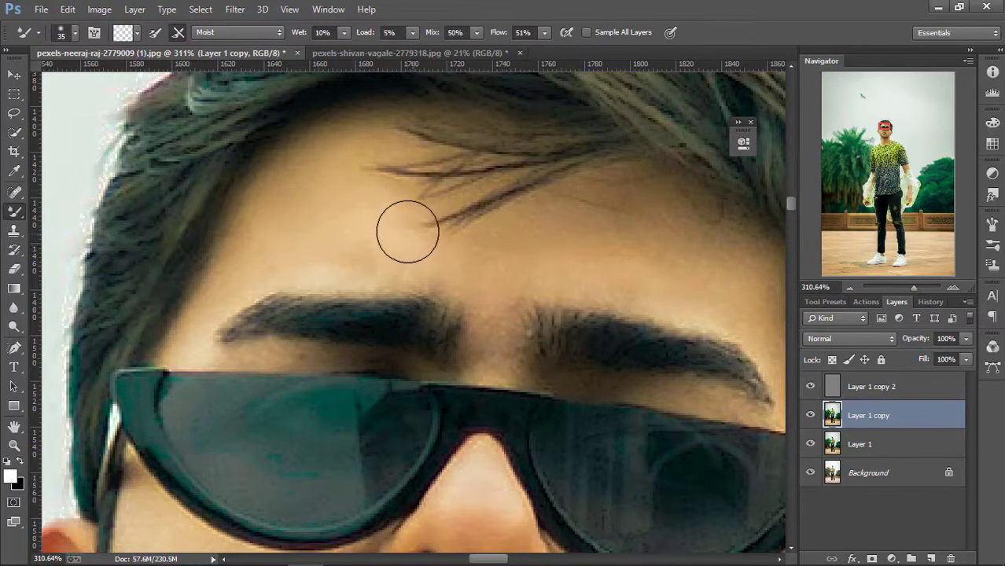
mouse_move(407, 231)
left_mouse_down()
mouse_move(280, 247)
mouse_move(286, 222)
mouse_move(345, 170)
mouse_move(368, 198)
mouse_move(489, 247)
mouse_move(436, 259)
mouse_move(561, 218)
mouse_move(636, 239)
mouse_move(620, 216)
mouse_move(638, 218)
mouse_move(701, 253)
mouse_move(697, 266)
mouse_move(593, 258)
mouse_move(749, 304)
mouse_move(598, 261)
mouse_move(577, 279)
mouse_move(494, 296)
mouse_move(515, 329)
left_mouse_up()
- Smooth the cheek between the ear and nose below the sunglasses with the Mixer Brush at sizes 25 and 35
left_click(15, 446)
left_click_drag(428, 466, 346, 472)
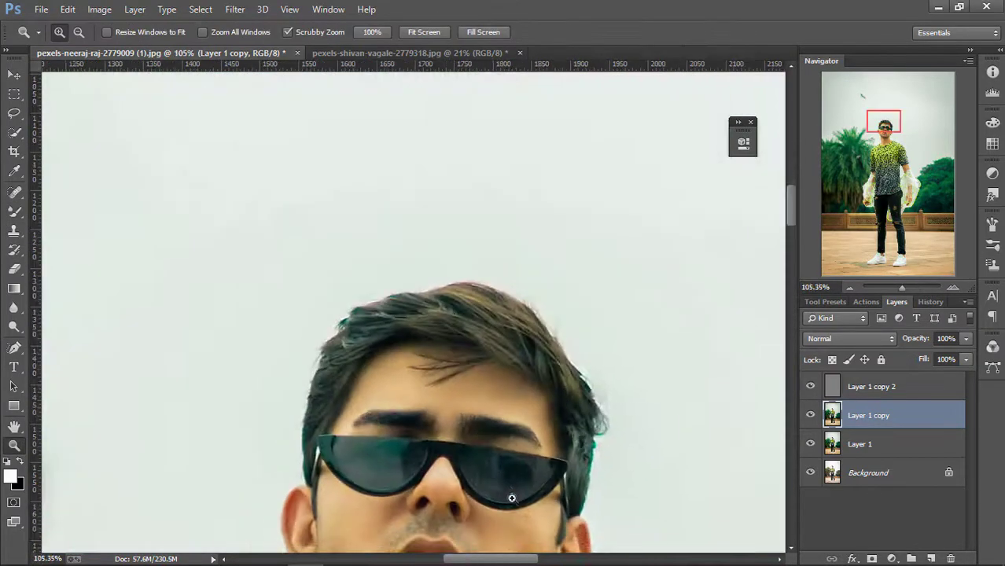
left_click_drag(429, 492, 860, 302)
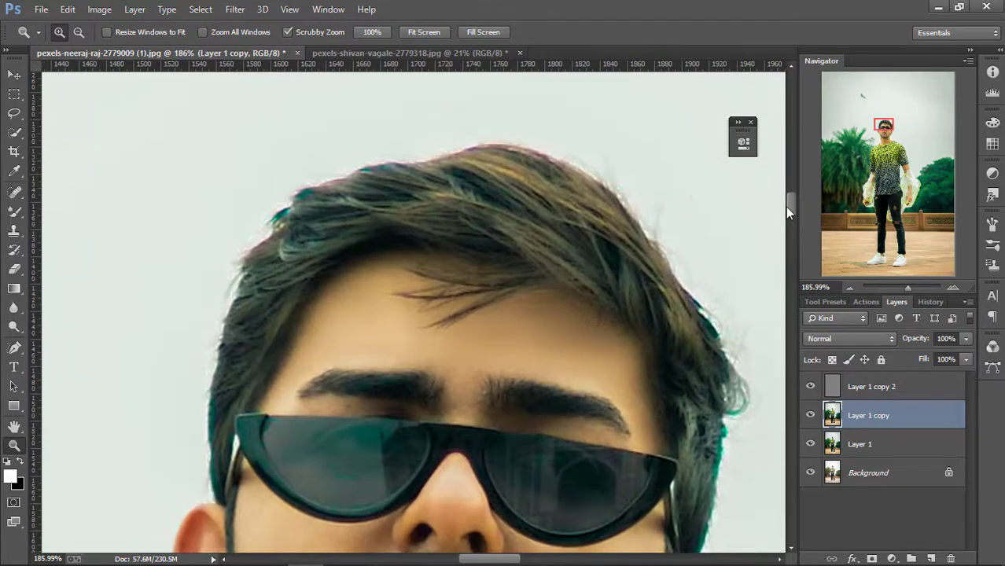
left_click_drag(787, 209, 264, 232)
left_click(264, 233)
key("b")
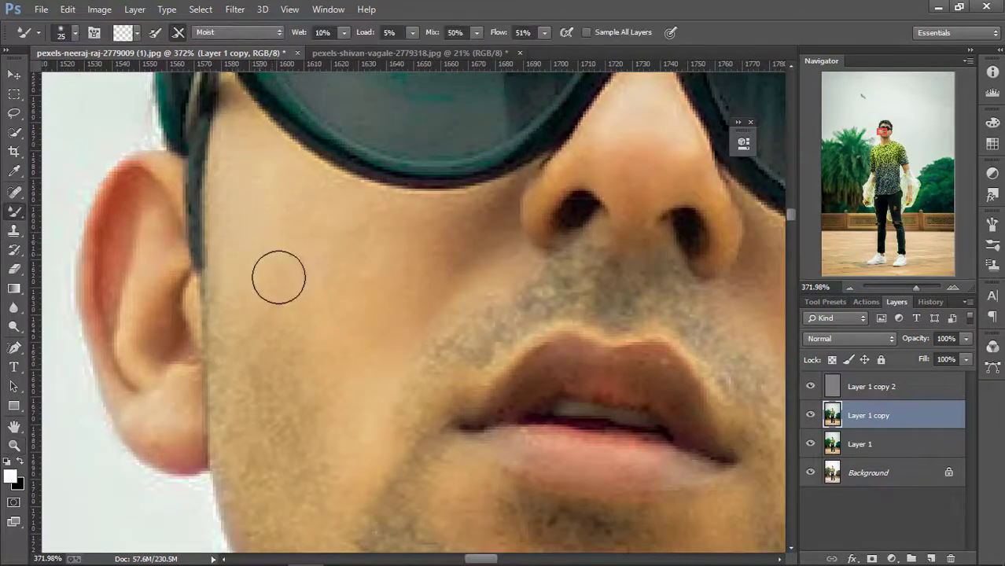
left_click_drag(437, 285, 451, 226)
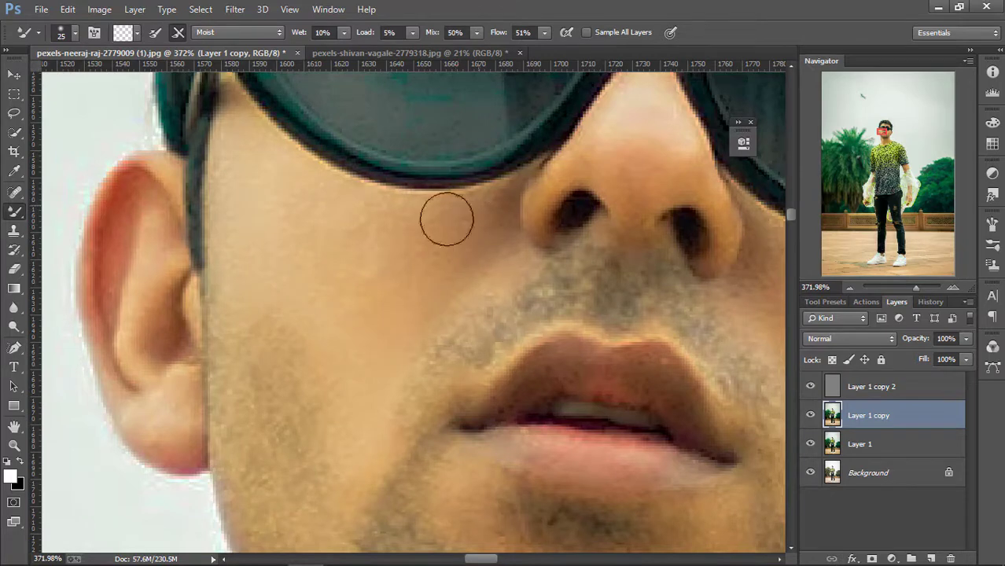
key("bracketright")
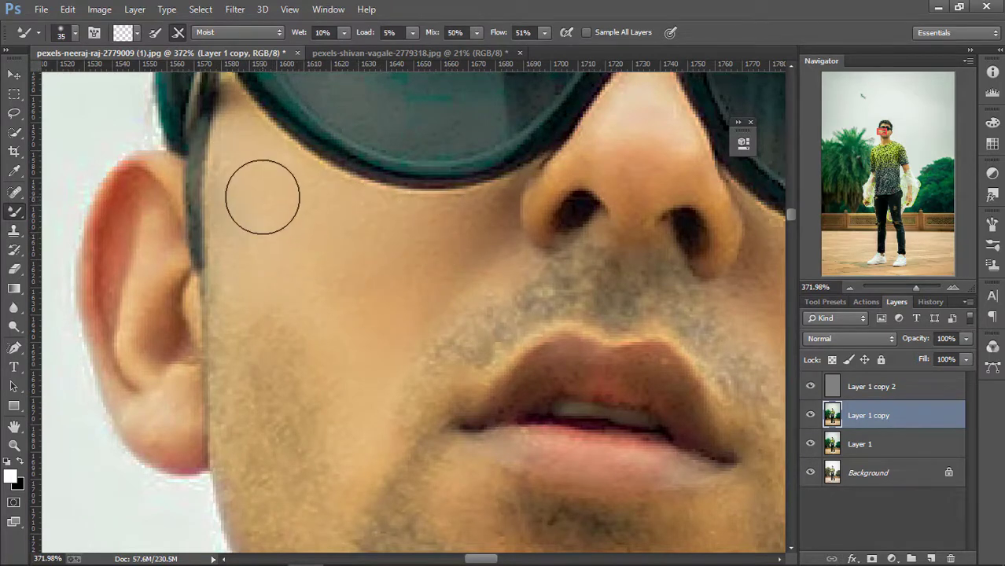
- Smooth the lips with the Mixer Brush at sizes 10 and 20
key("bracketleft")
key("bracketleft")
key("bracketleft")
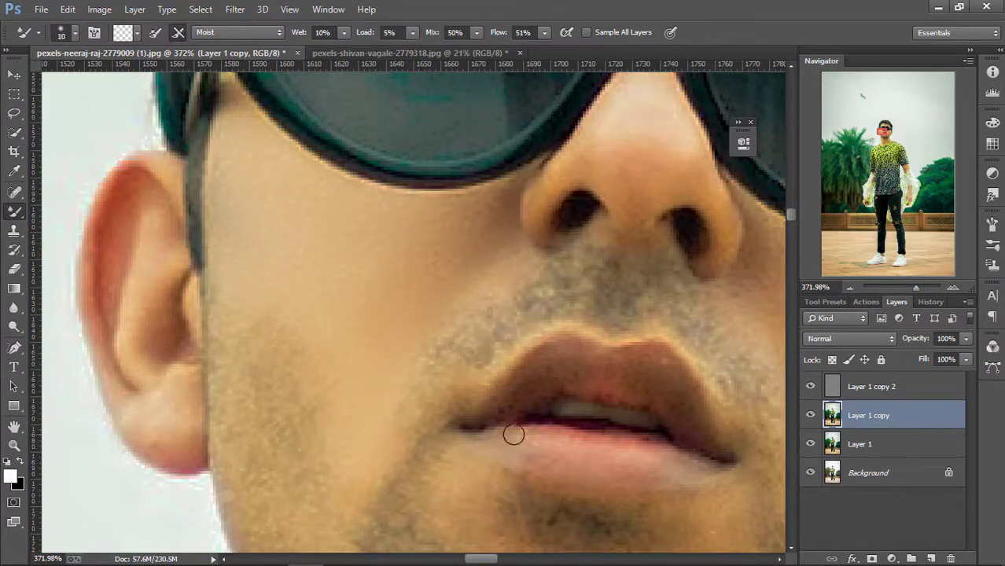
key("bracketright")
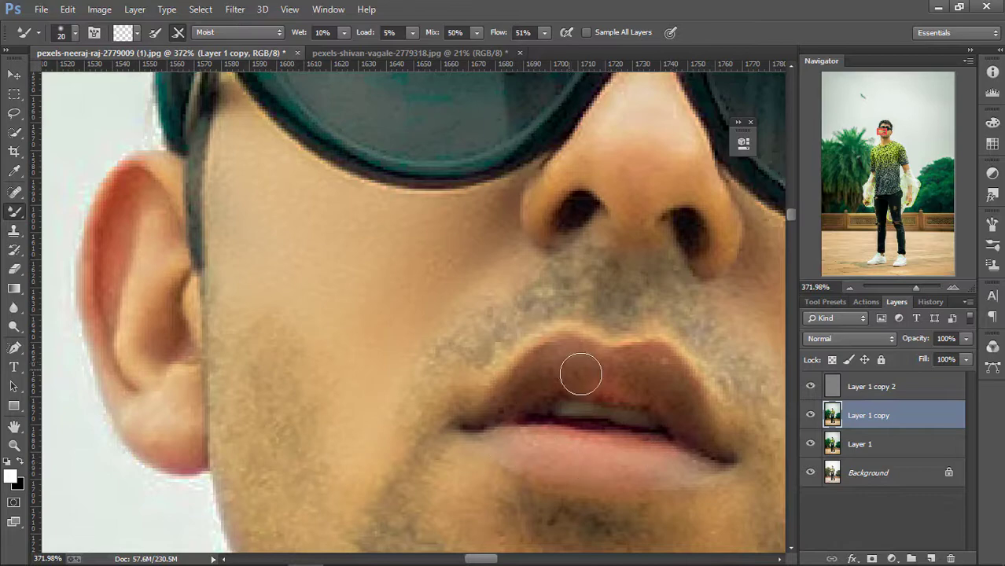
- Review the retouching on the whole photo and compare it with Layer 1 copy hidden and shown
left_click(14, 446)
left_click_drag(332, 384, 212, 370)
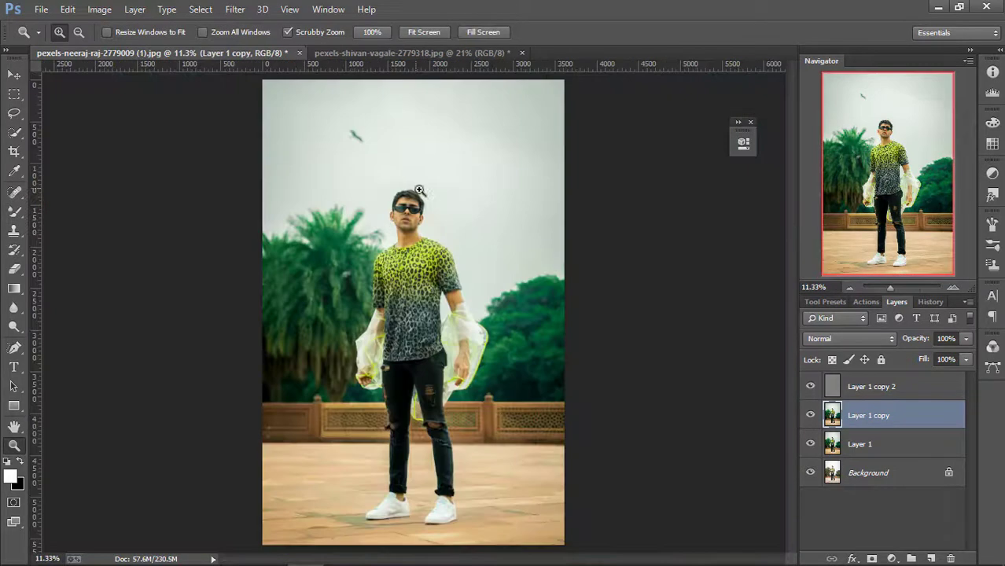
left_click_drag(419, 191, 503, 205)
left_click_drag(381, 499, 769, 388)
right_click(293, 499)
left_click(338, 490)
left_click(811, 415)
left_click(811, 415)
- Smooth the cheek skin below the sunglasses on Layer 1 copy with the Mixer Brush at size 30
mouse_move(485, 437)
left_mouse_down()
mouse_move(541, 475)
mouse_move(609, 483)
left_mouse_up()
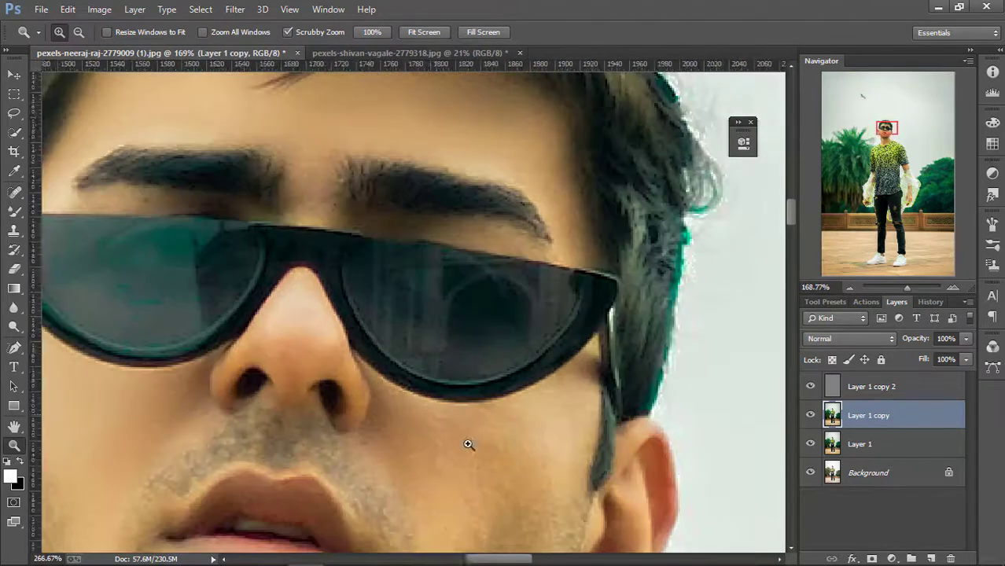
key("b")
key("bracketright")
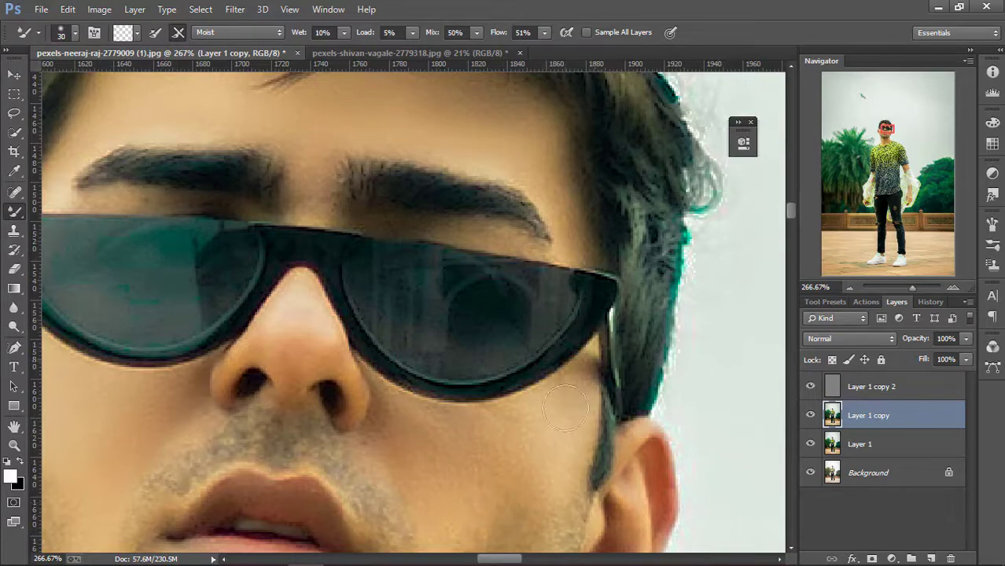
left_click_drag(792, 209, 791, 221)
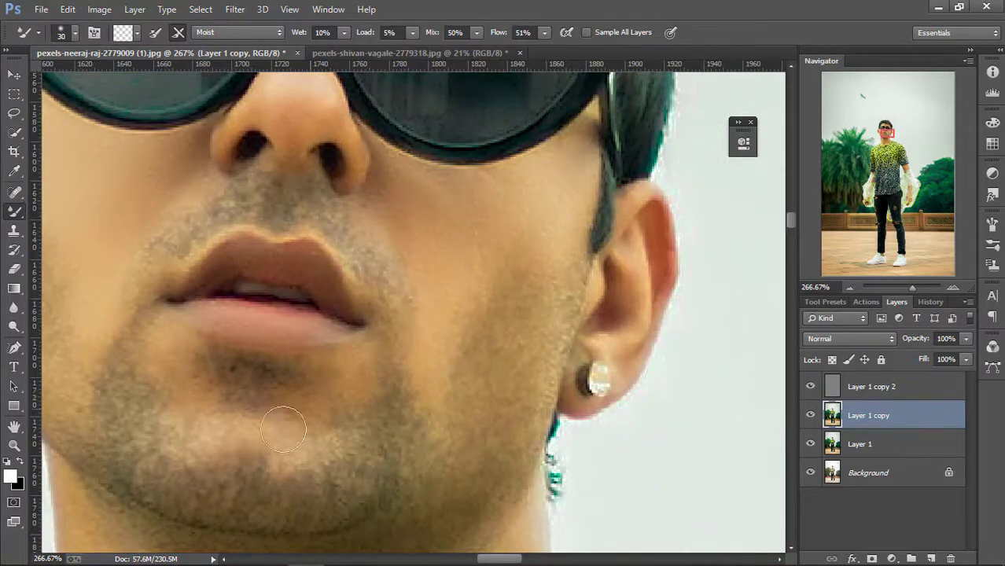
- Smooth the neck skin between the chin and the shirt collar with the Mixer Brush at size 50
left_click(14, 446)
right_click(344, 391)
left_click(366, 399)
left_click_drag(391, 222, 503, 255)
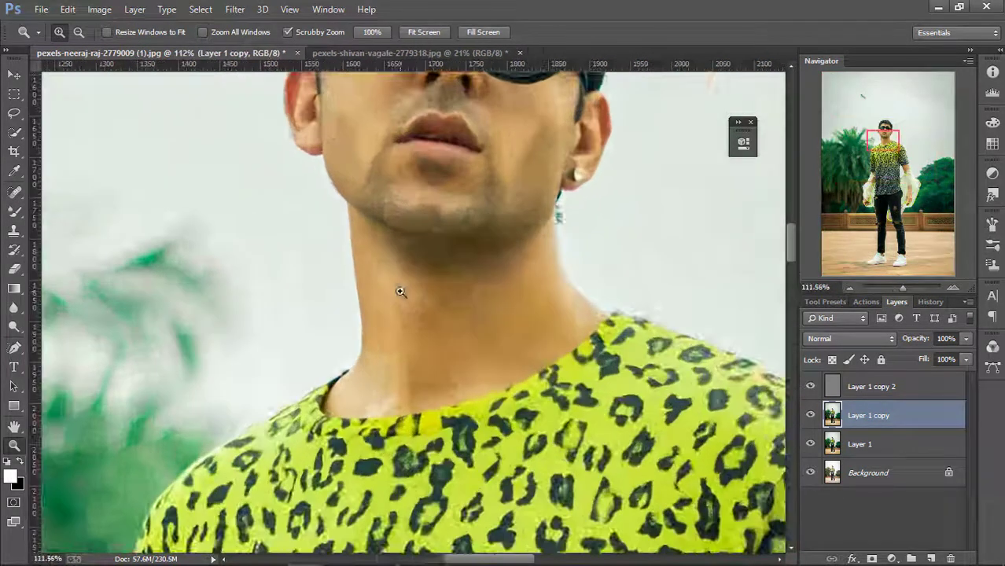
left_click(400, 291)
left_click(15, 212)
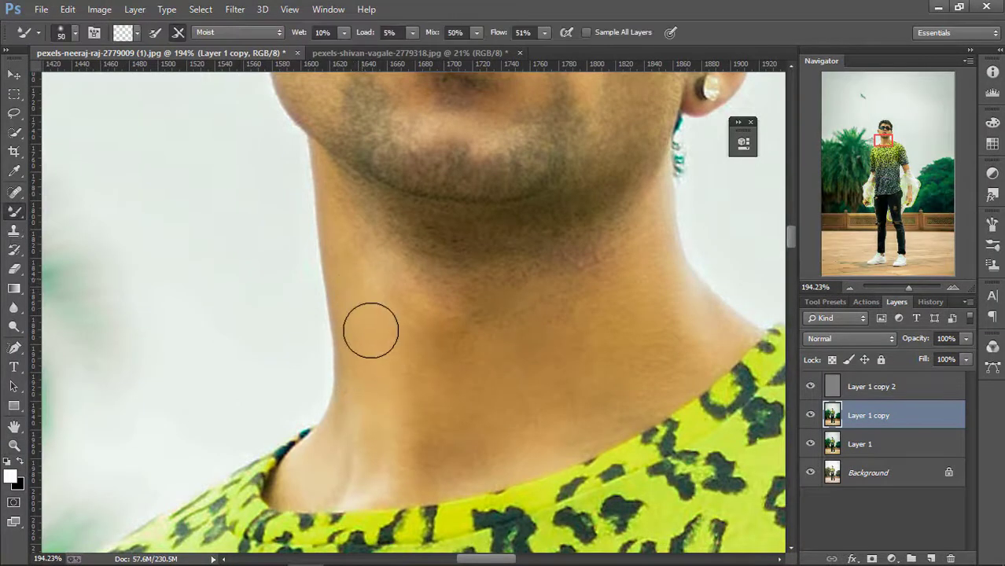
mouse_move(425, 400)
left_mouse_down()
mouse_move(462, 401)
mouse_move(504, 432)
mouse_move(548, 354)
mouse_move(638, 401)
mouse_move(679, 338)
mouse_move(654, 291)
mouse_move(642, 210)
mouse_move(550, 253)
mouse_move(628, 244)
mouse_move(487, 323)
mouse_move(378, 279)
mouse_move(382, 216)
mouse_move(426, 243)
mouse_move(544, 228)
mouse_move(631, 179)
mouse_move(442, 280)
mouse_move(459, 329)
mouse_move(610, 263)
left_mouse_up()
- Compare the face and neck retouching with Layer 1 copy hidden and shown
key("z")
left_click_drag(277, 485, 249, 480)
right_click(361, 422)
left_click(830, 413)
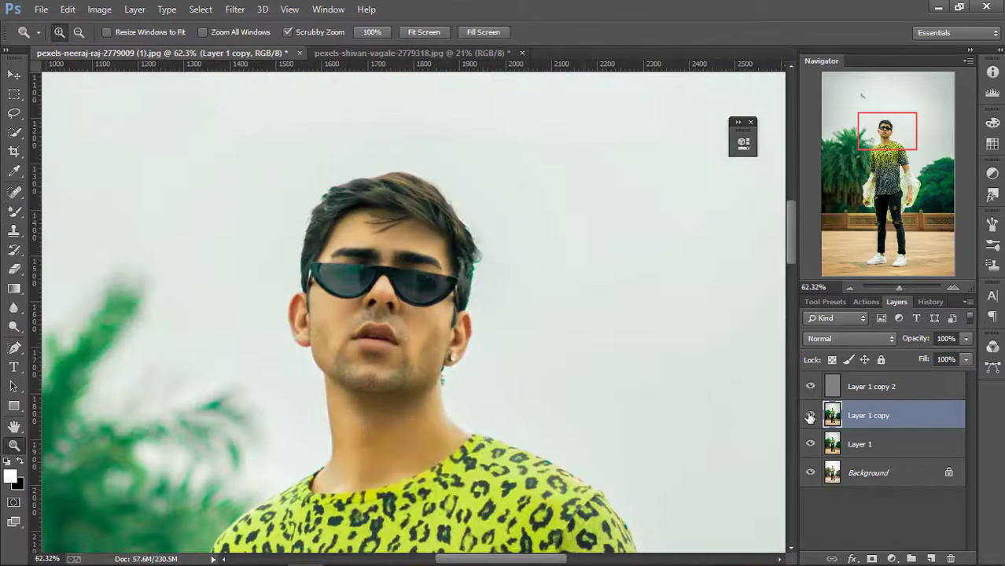
left_click(809, 415)
left_click(810, 415)
- Smooth the skin of the bare arm between the shirt sleeve and the transparent cuff with the Mixer Brush at size 70
right_click(487, 427)
left_click(505, 436)
mouse_move(455, 300)
left_mouse_down()
mouse_move(552, 417)
mouse_move(649, 434)
left_mouse_up()
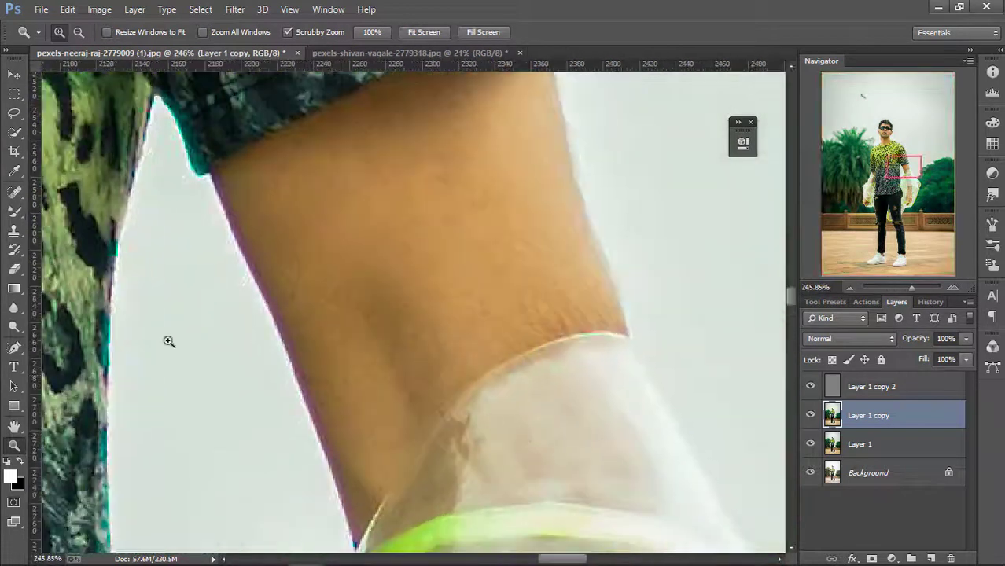
left_click(14, 212)
mouse_move(369, 173)
left_mouse_down()
mouse_move(471, 158)
mouse_move(516, 202)
left_mouse_up()
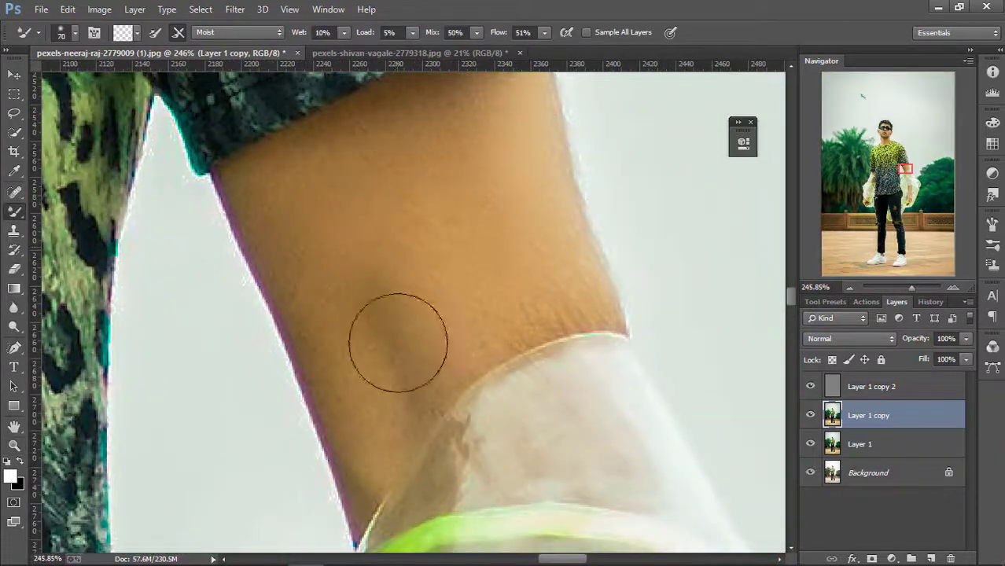
- Merge Layer 1 copy 2 and Layer 1 copy down into Layer 1
key("z")
key("ctrl+0")
left_click_drag(364, 284, 680, 296)
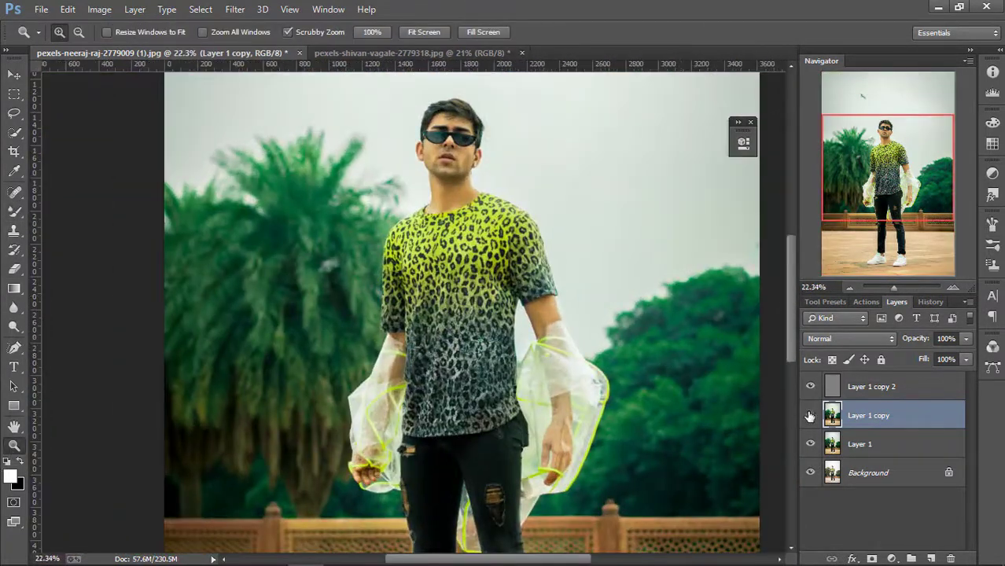
right_click(847, 387)
left_click(657, 452)
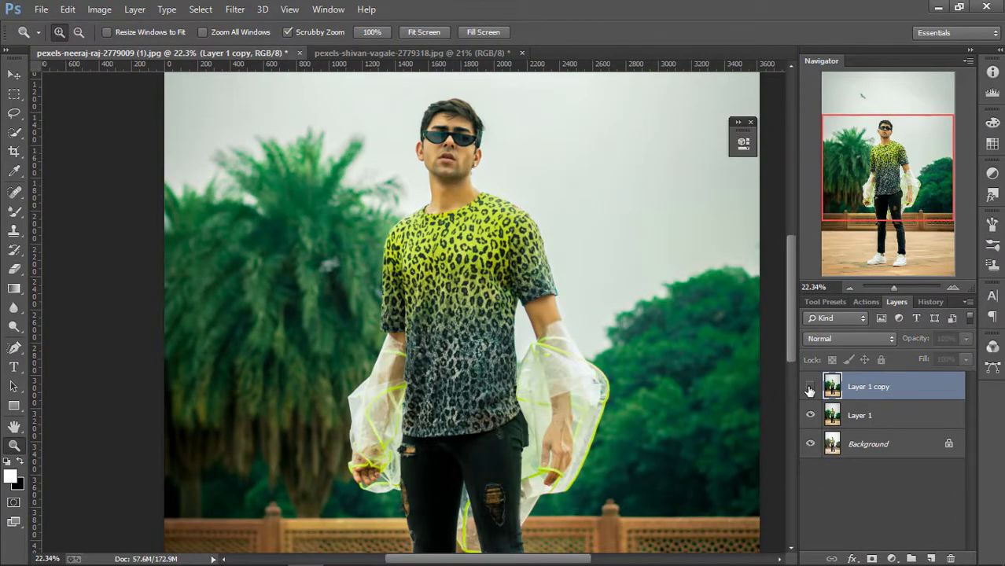
right_click(848, 387)
left_click(598, 450)
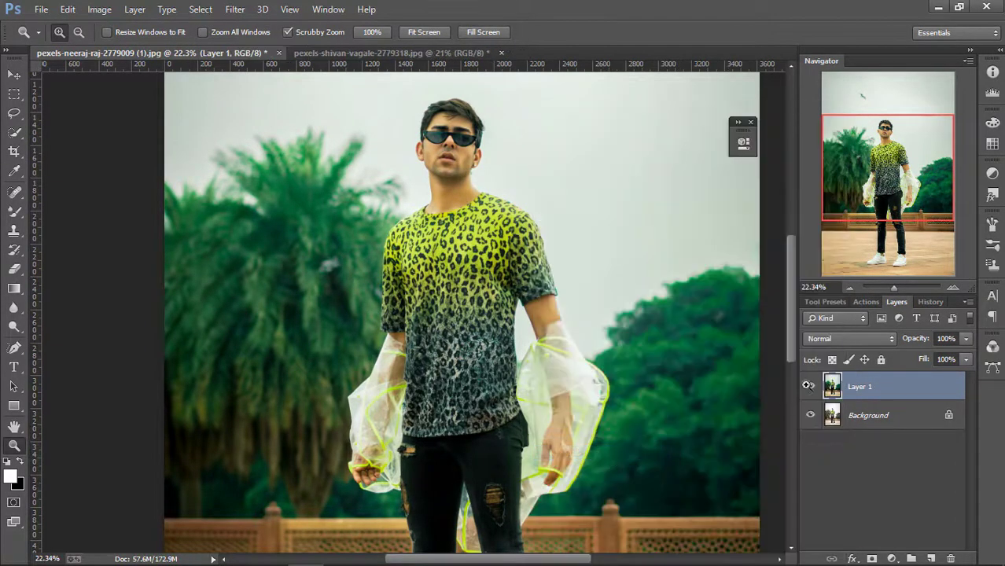
right_click(674, 360)
left_click(650, 336)
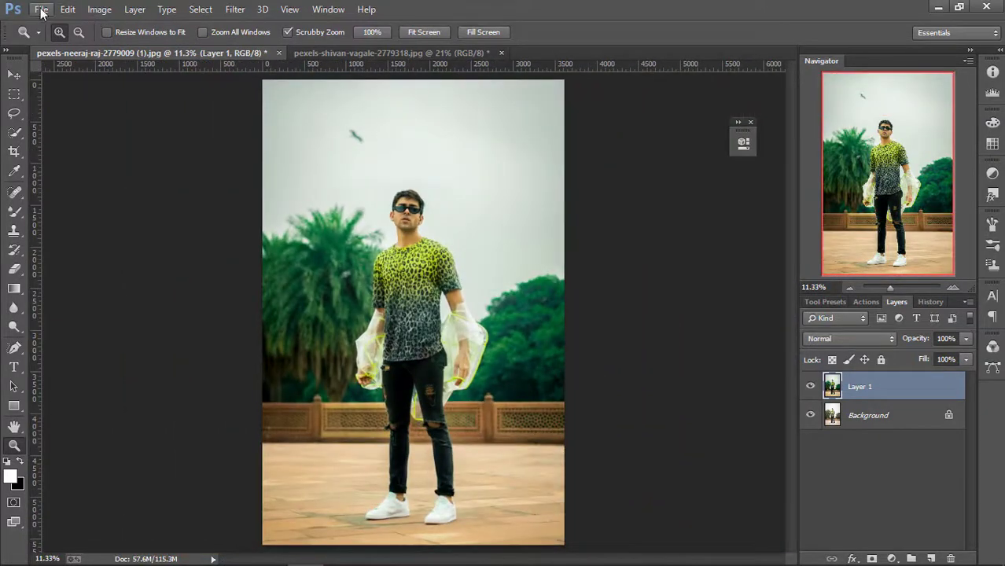
- Place the embedded image pigeon png (76) from the Desktop, scaled down and flipped horizontally, in the sky above the man's head
left_click(42, 11)
left_click(86, 220)
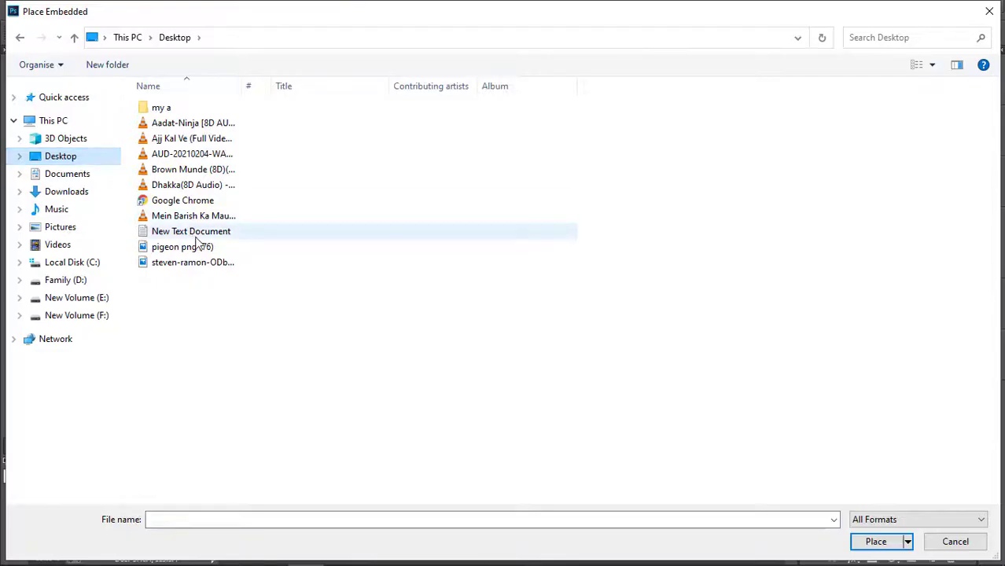
double_click(196, 246)
left_click_drag(468, 378, 428, 196)
right_click(411, 156)
left_click(464, 360)
left_click(515, 33)
key("z")
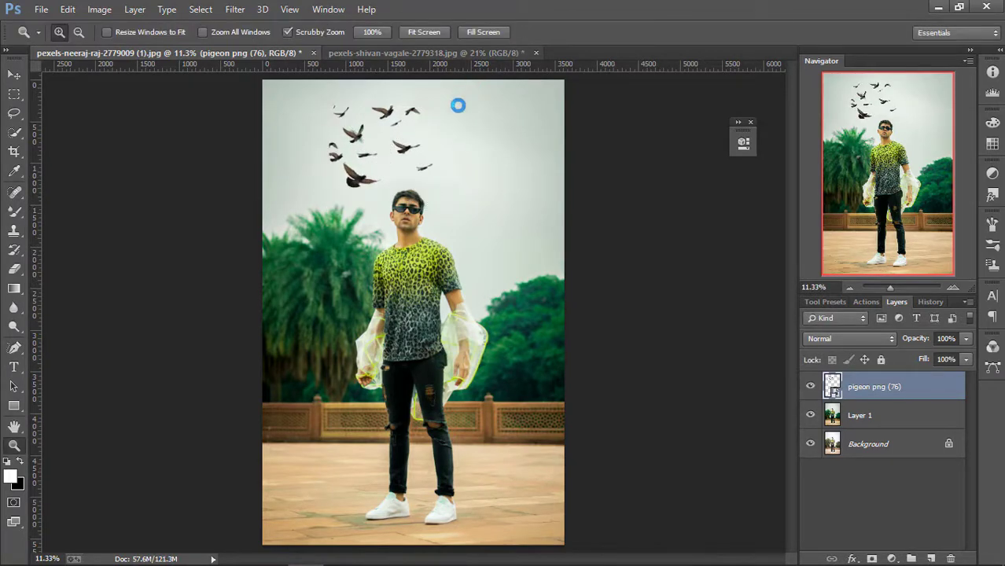
- Tint the pigeons green with Camera Raw Split Toning: highlights hue 138 and saturation 84, shadows hue 129 with raised saturation
key("ctrl+shift+a")
left_click(814, 161)
left_click(798, 220)
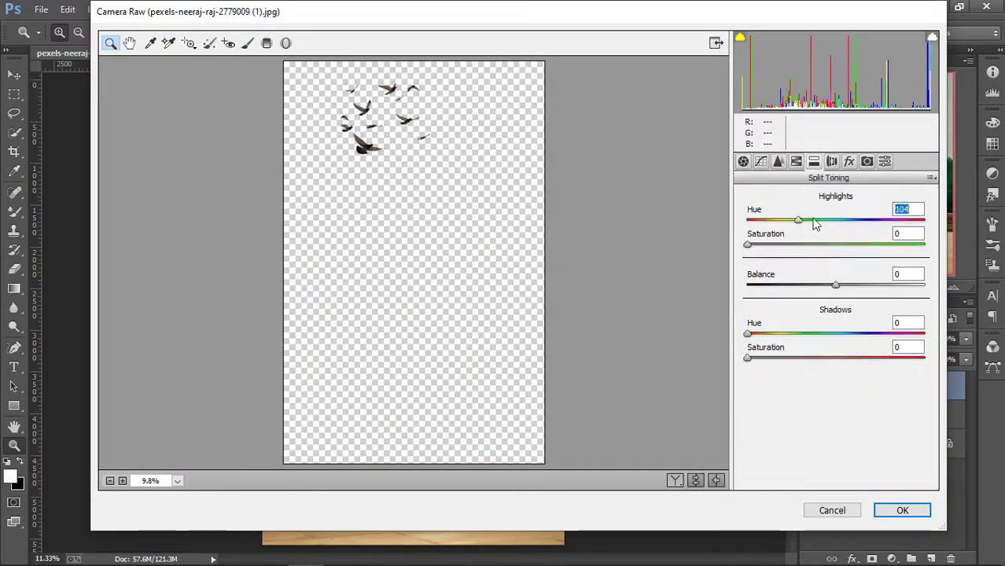
left_click_drag(788, 234, 873, 234)
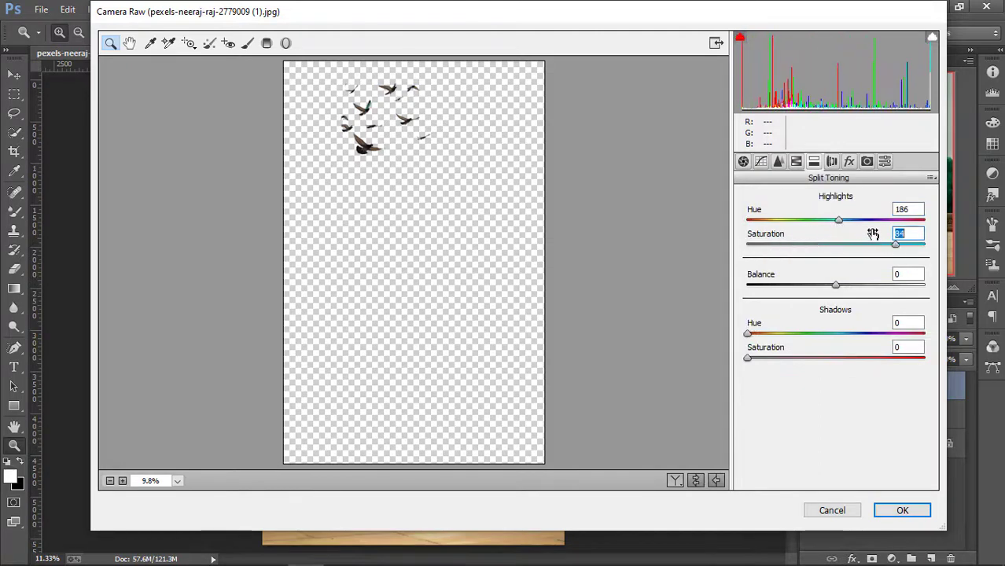
left_click(817, 221)
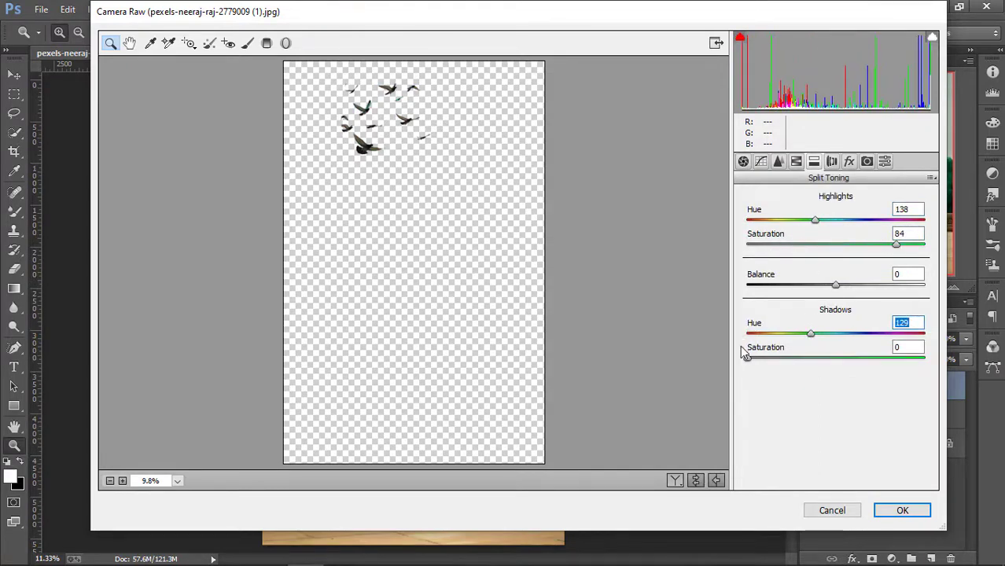
left_click_drag(746, 353, 797, 357)
left_click(875, 507)
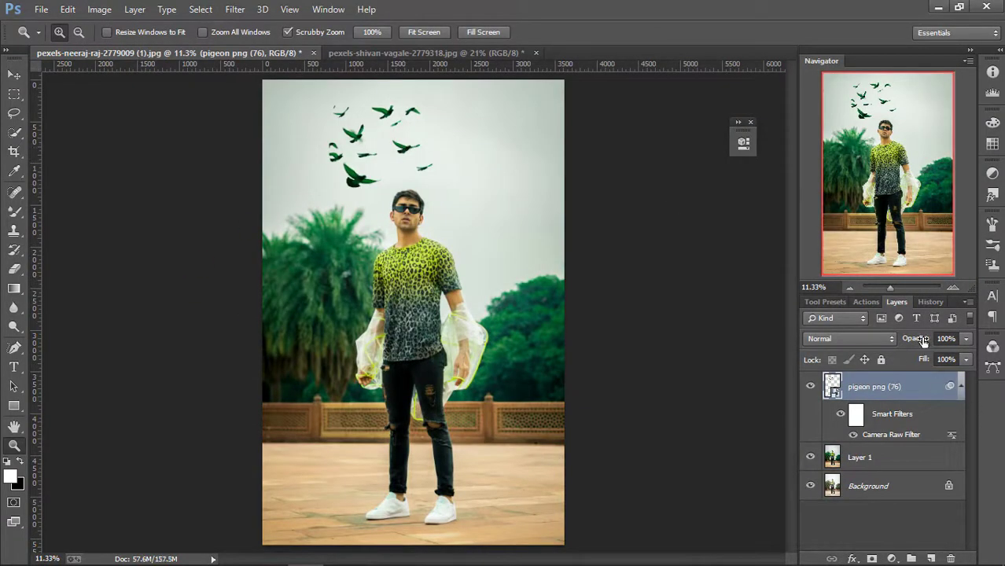
- Transform the pigeon layer to about 50% width and 46% height, keeping it flipped, and move it higher in the sky
left_click(947, 339)
key("ctrl+t")
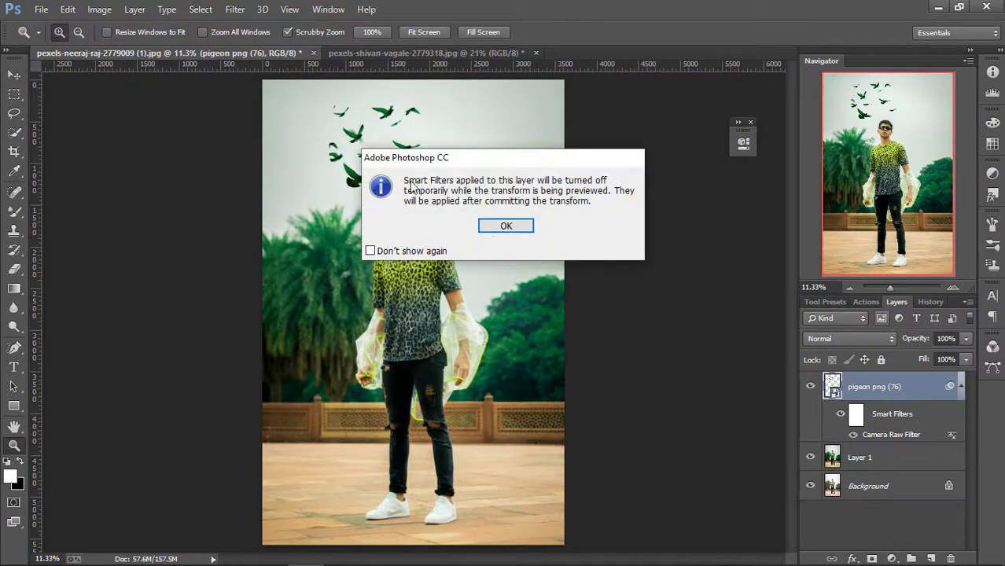
left_click(495, 228)
left_click_drag(435, 208, 387, 163)
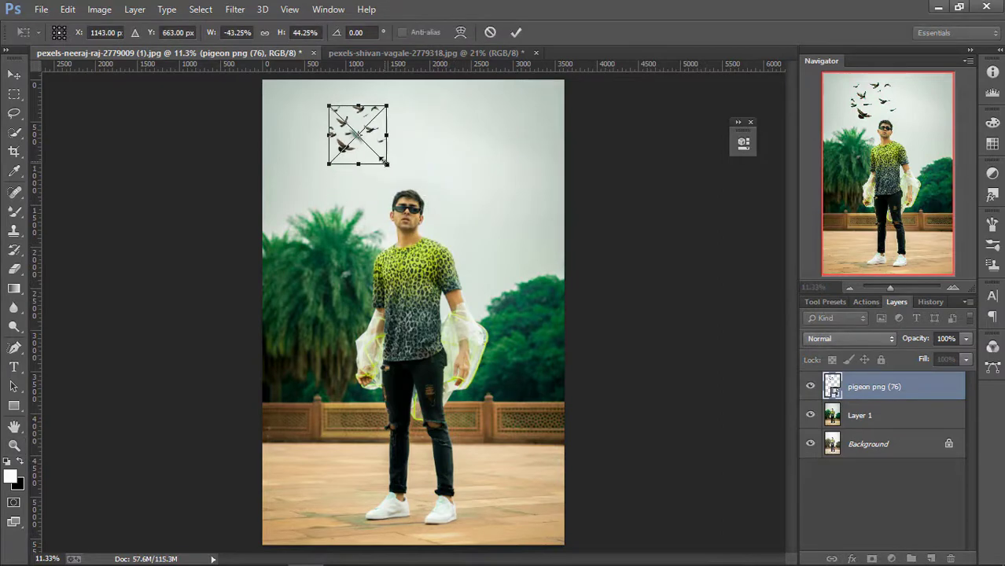
mouse_move(377, 126)
left_mouse_down()
mouse_move(404, 126)
mouse_move(421, 103)
mouse_move(376, 118)
mouse_move(368, 111)
left_mouse_up()
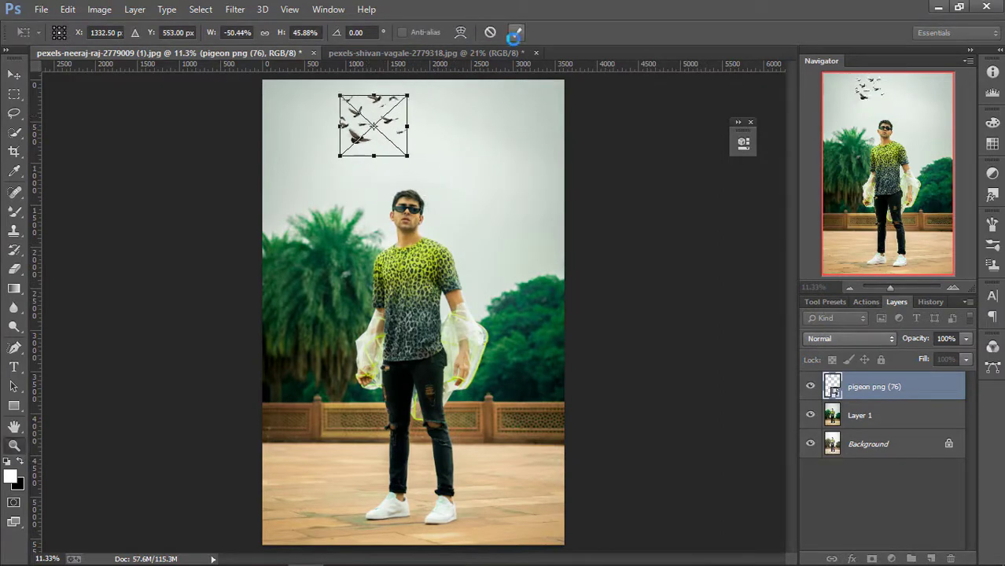
left_click(514, 33)
- Apply a Gaussian Blur with a 9.8 pixel radius to the pigeon layer
left_click(235, 9)
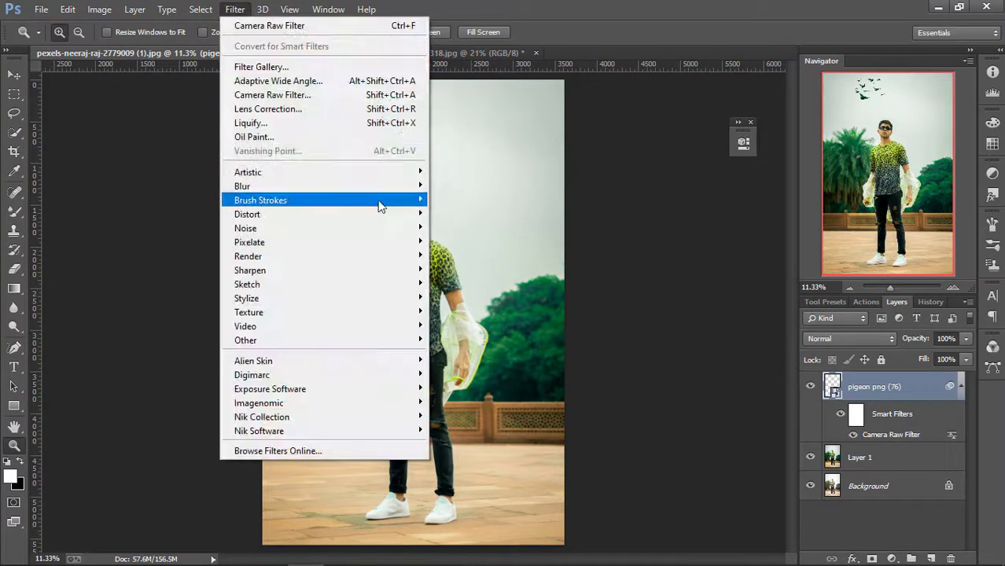
mouse_move(369, 187)
left_click(525, 288)
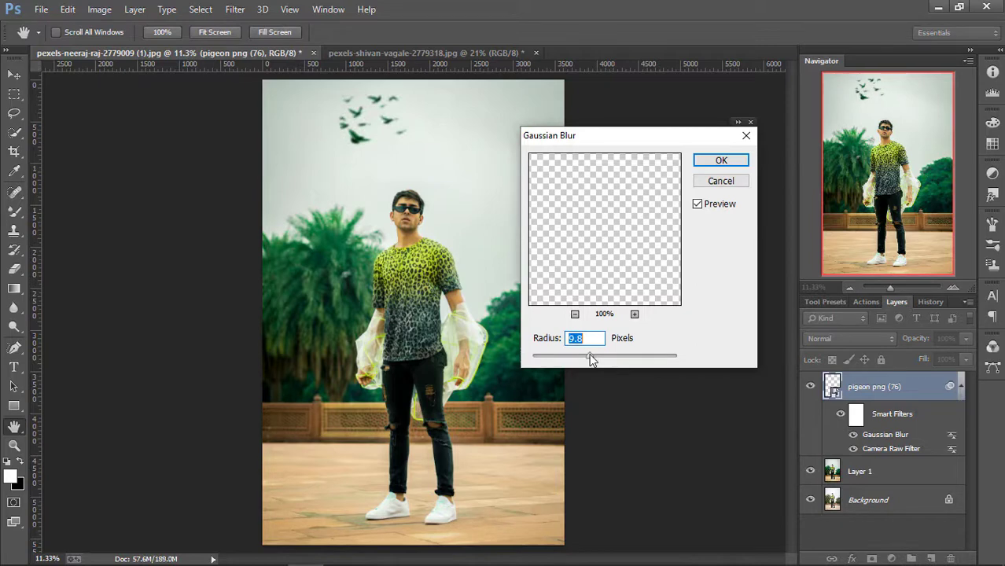
left_click(719, 161)
key("z")
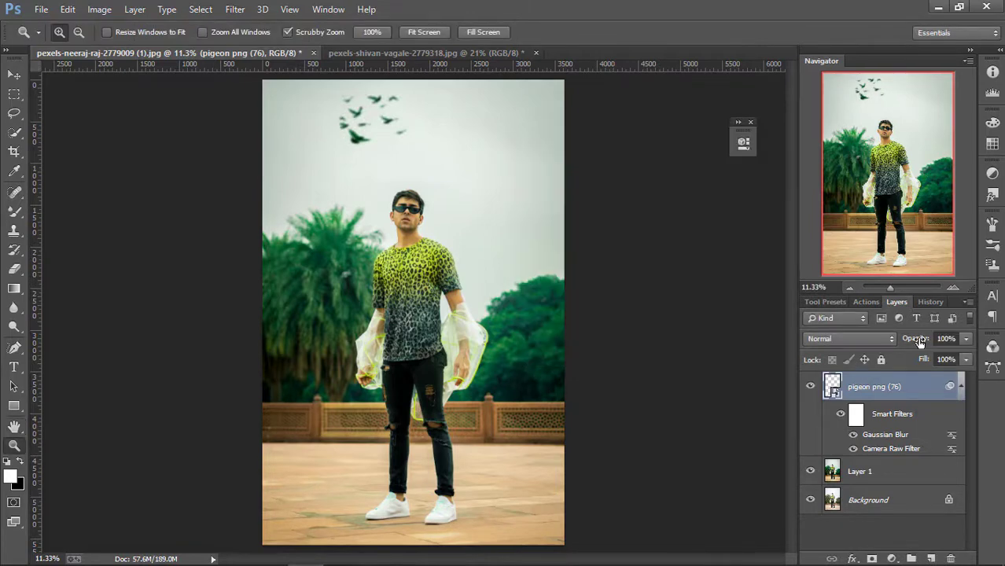
- Lower the pigeon layer's opacity to 78%, merge it down into Layer 1 and compare the result with the original
right_click(892, 390)
left_click(662, 438)
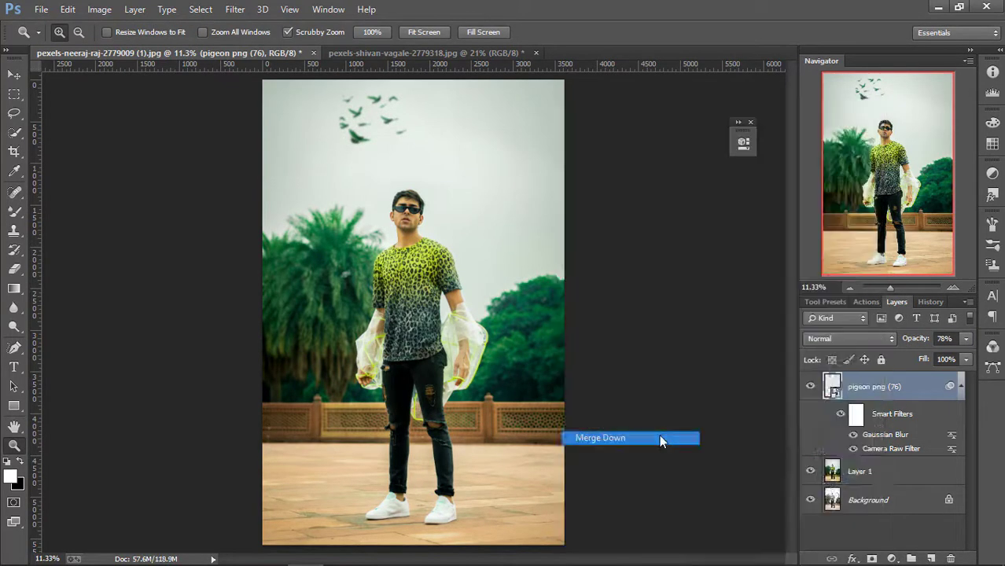
left_click(807, 387)
left_click(807, 388)
left_click(807, 387)
left_click(807, 388)
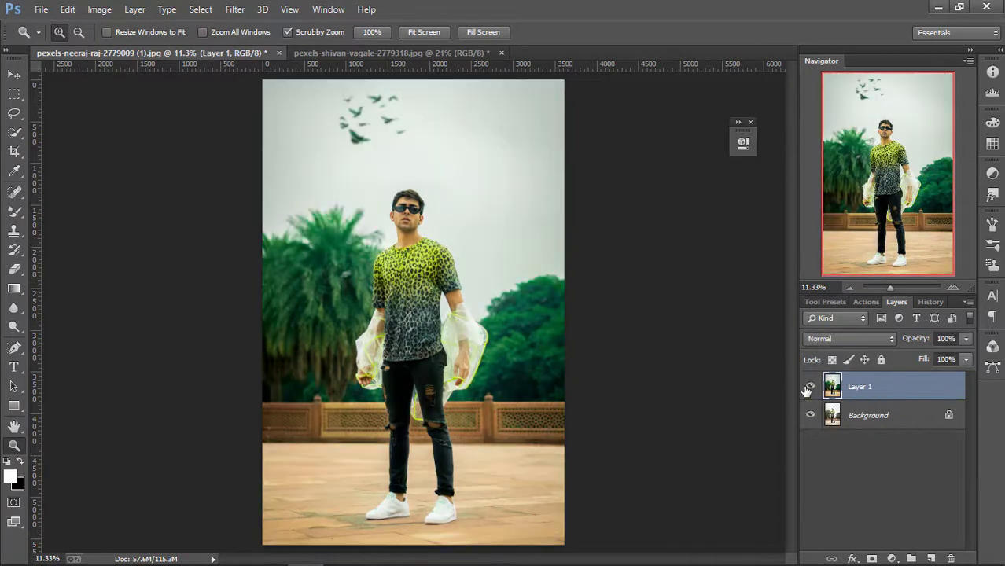
- Open Layer 1 in the Exposure X5 filter and choose the preset 1 SAAD BBC STUDIO
left_click(235, 8)
mouse_move(408, 393)
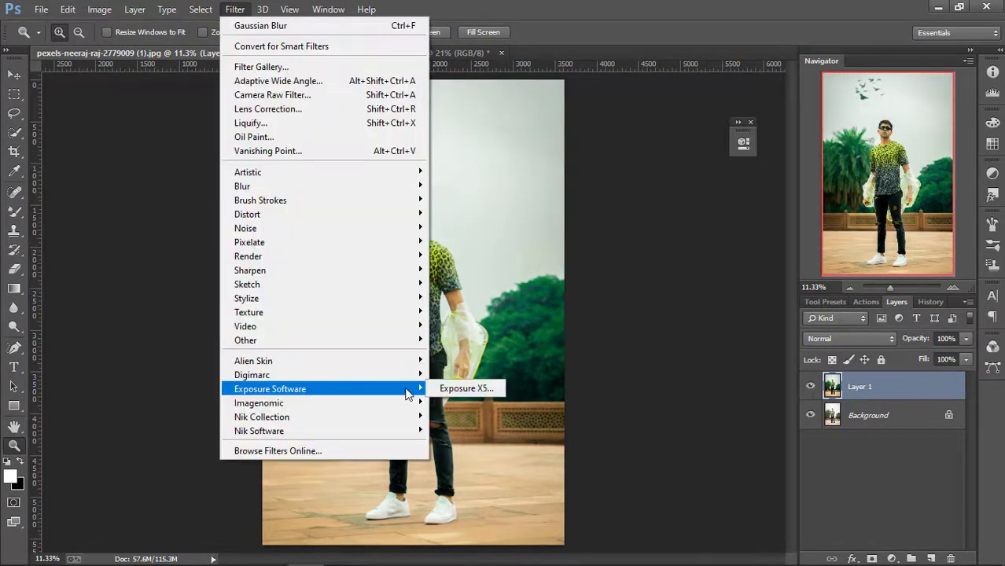
left_click(451, 391)
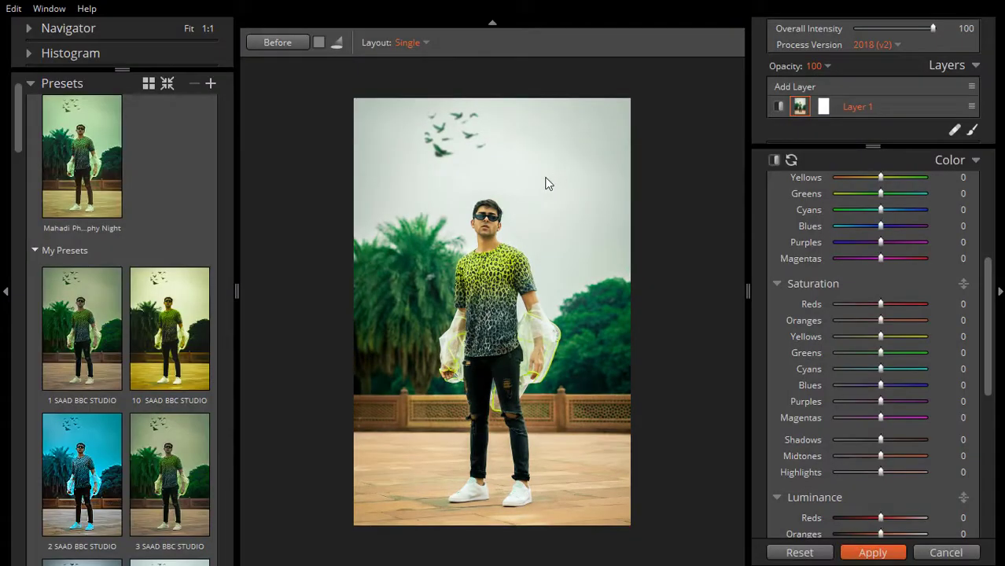
left_click(88, 318)
left_click(80, 305)
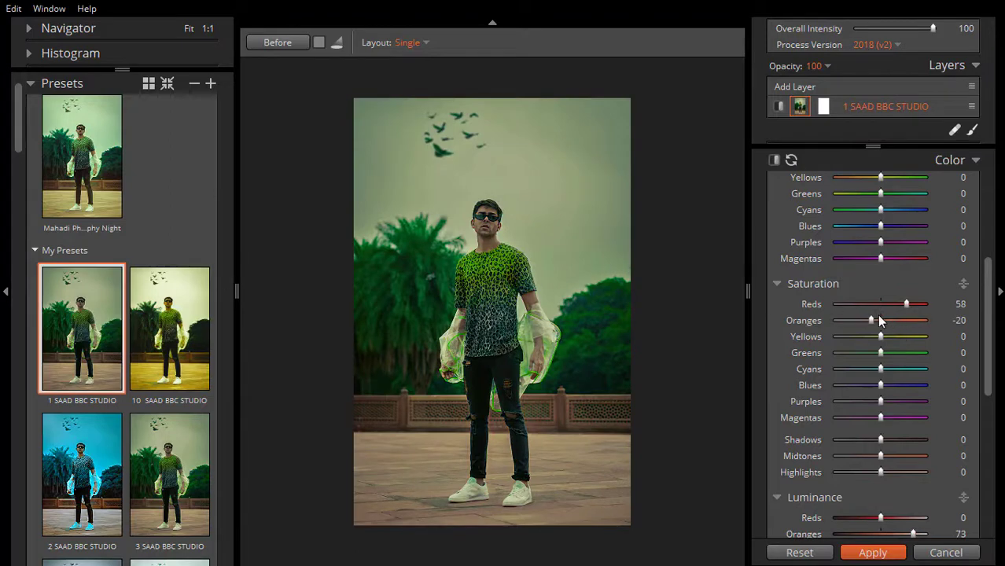
- Set Oranges saturation to 56 and luminance to 90, lower the Reds saturation, adjust the Greens saturation, and apply the Exposure X5 grade
left_click_drag(879, 316, 899, 303)
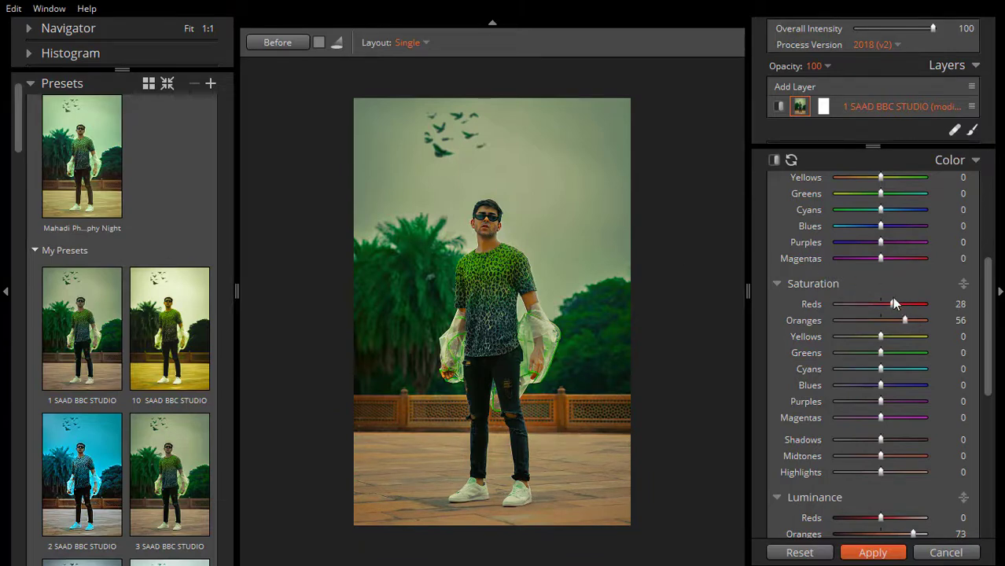
left_click_drag(988, 293, 989, 353)
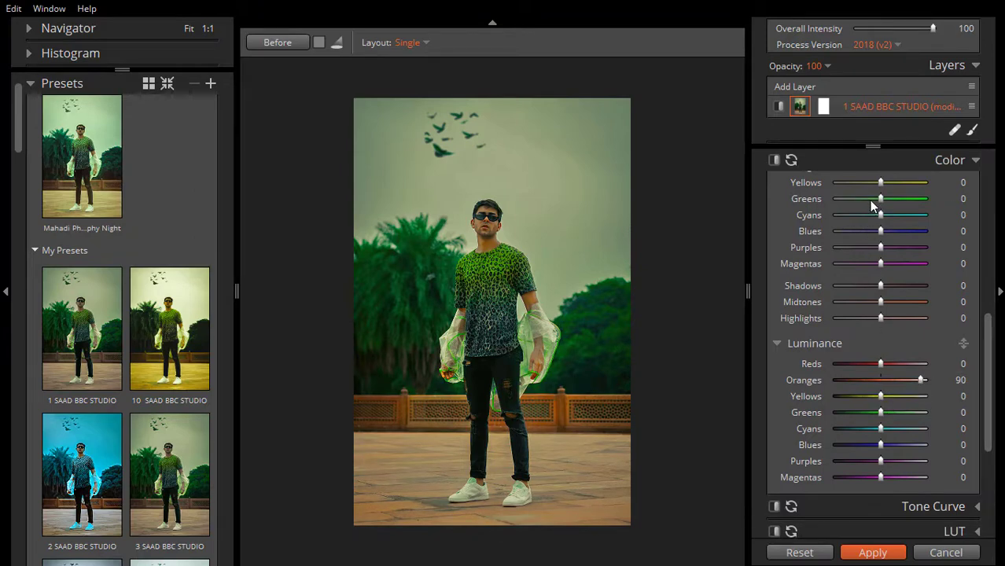
mouse_move(869, 200)
left_mouse_down()
mouse_move(860, 203)
mouse_move(897, 197)
mouse_move(889, 198)
left_mouse_up()
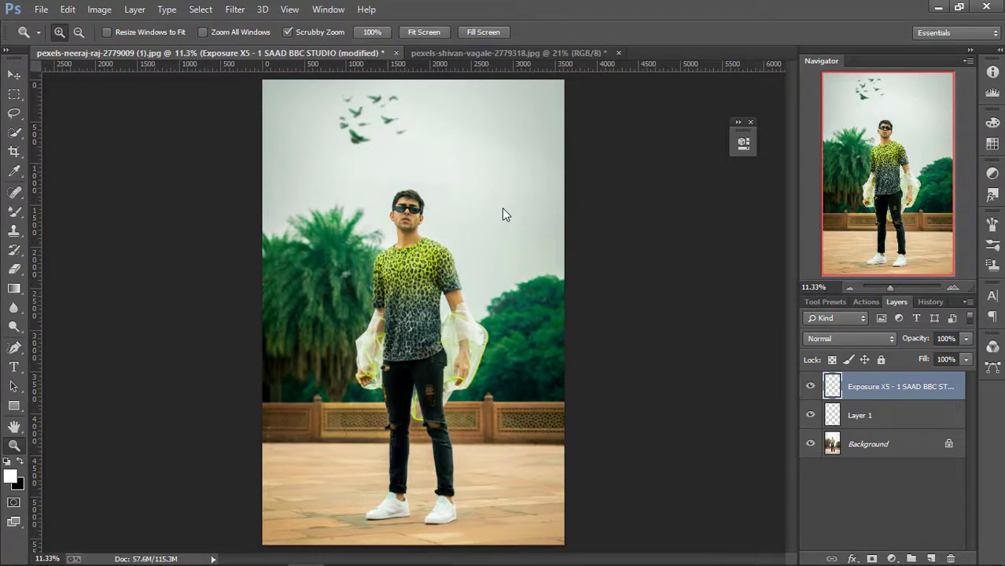
- Slightly reduce the Exposure X5 layer's opacity and merge it down into Layer 1
left_click(810, 385)
left_click(810, 386)
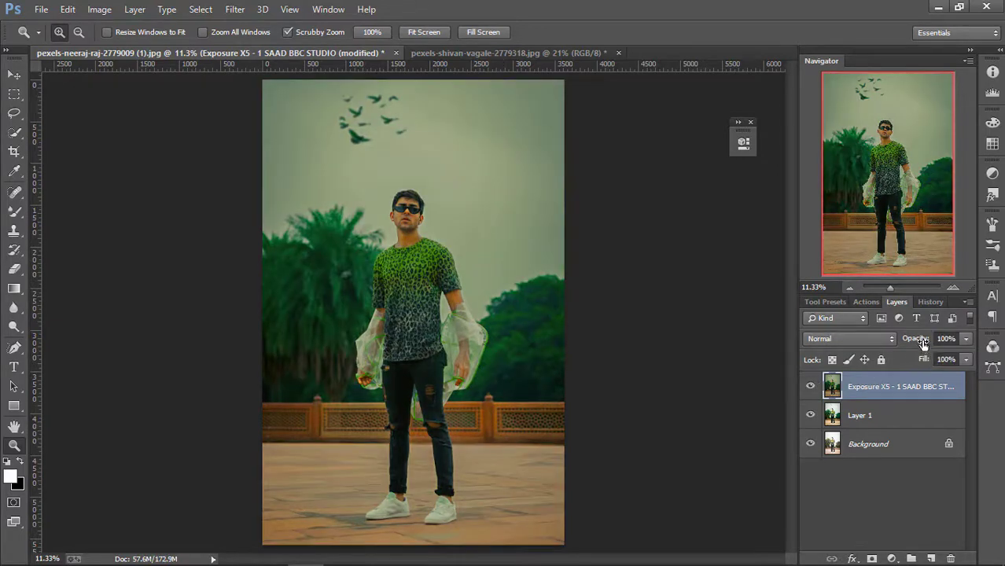
left_click_drag(917, 340, 912, 340)
right_click(899, 390)
left_click(666, 454)
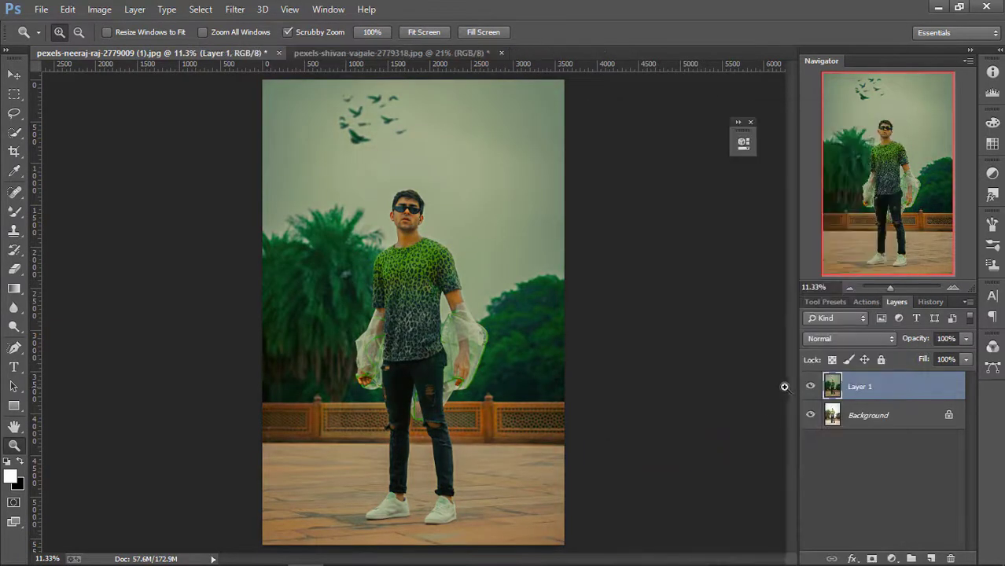
- Compare the finished edit with the original on the whole photo and on the face by hiding and showing Layer 1
left_click(810, 385)
left_click(809, 385)
left_click_drag(399, 205, 599, 330)
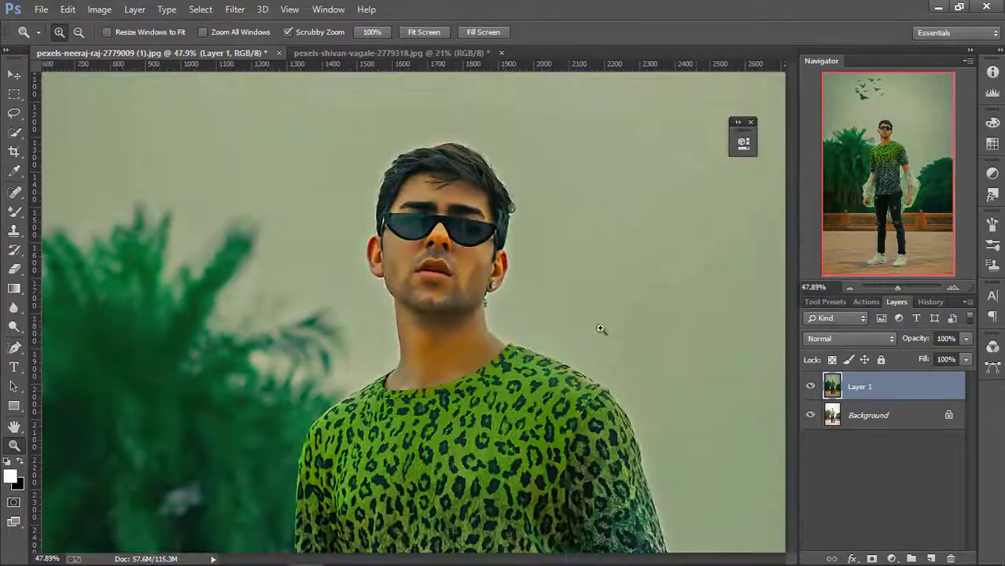
left_click(811, 386)
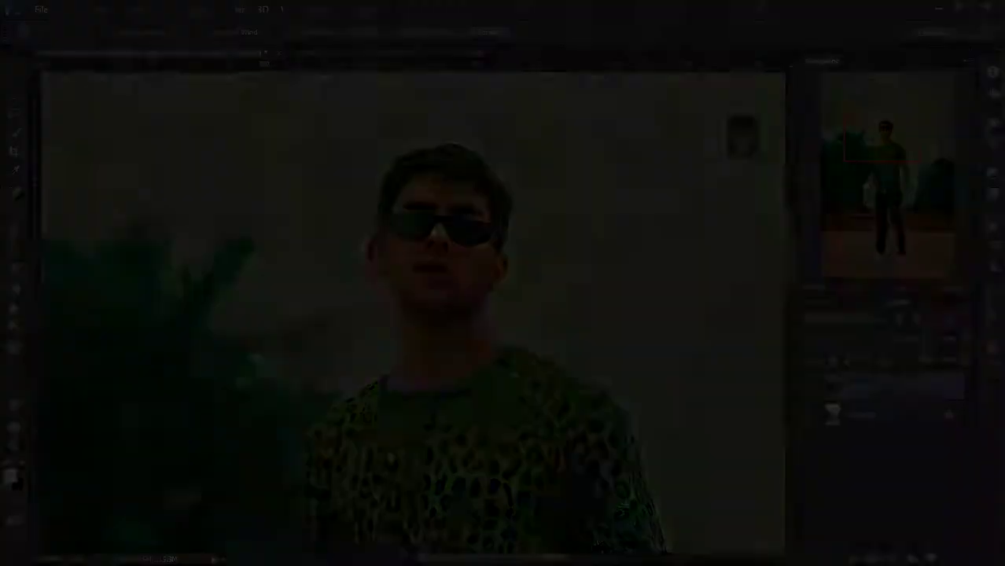